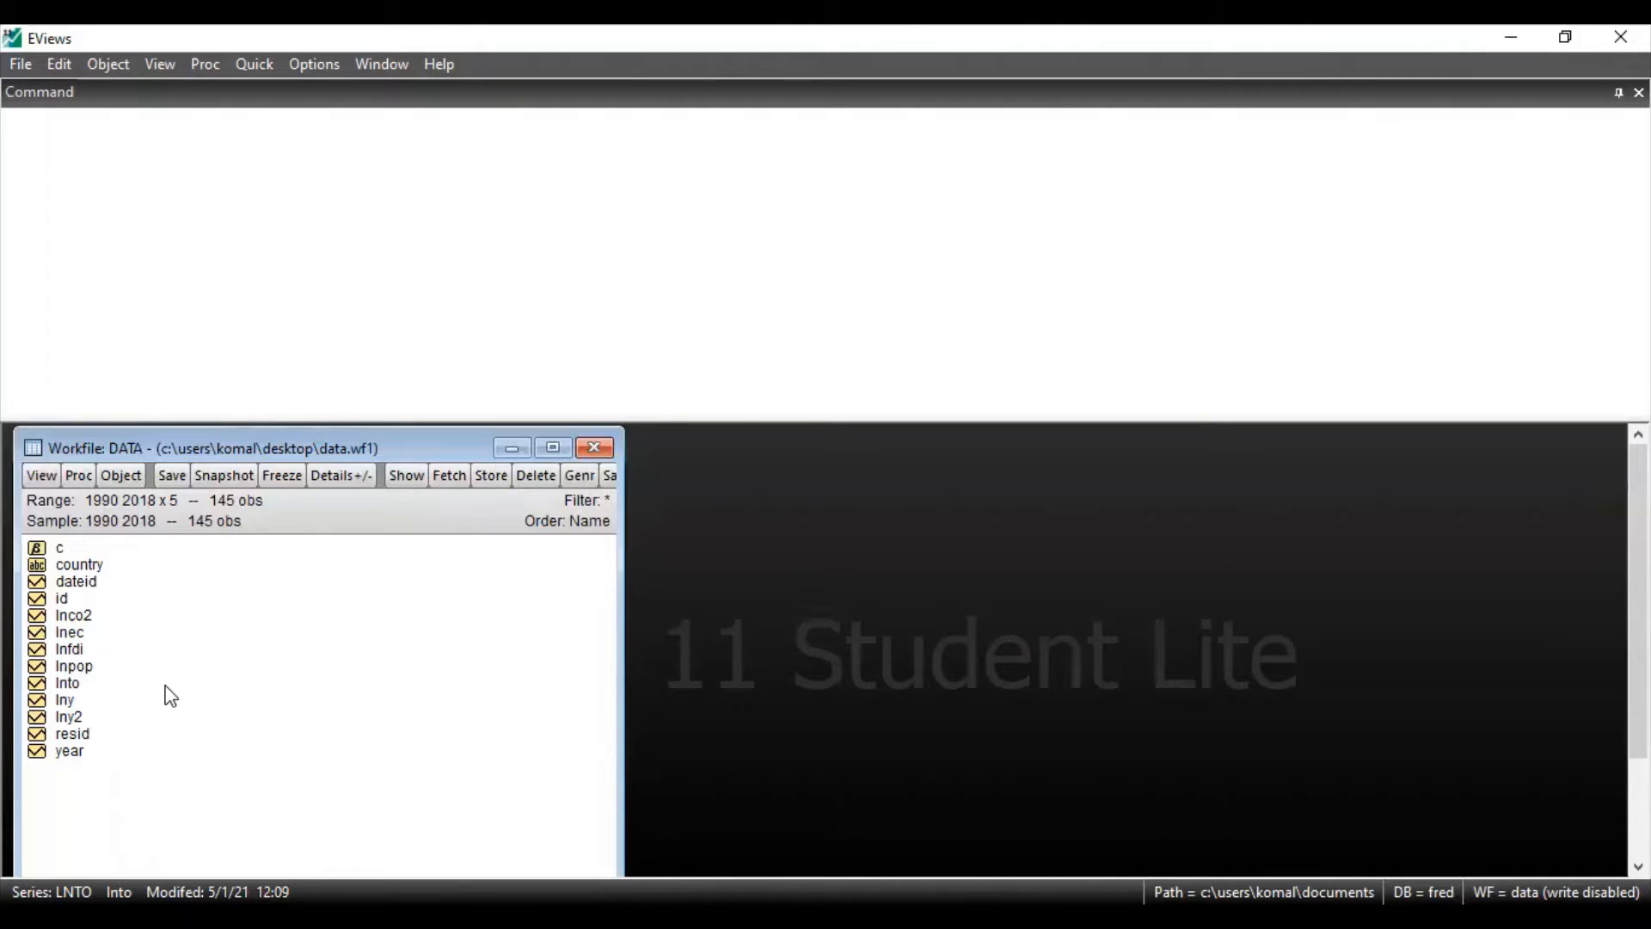
Open a new equation with lnco2 as the dependent variable and lny, lny2, lnto, lnpop and c as regressors
{"action": "left_click", "coordinate": [78, 619]}
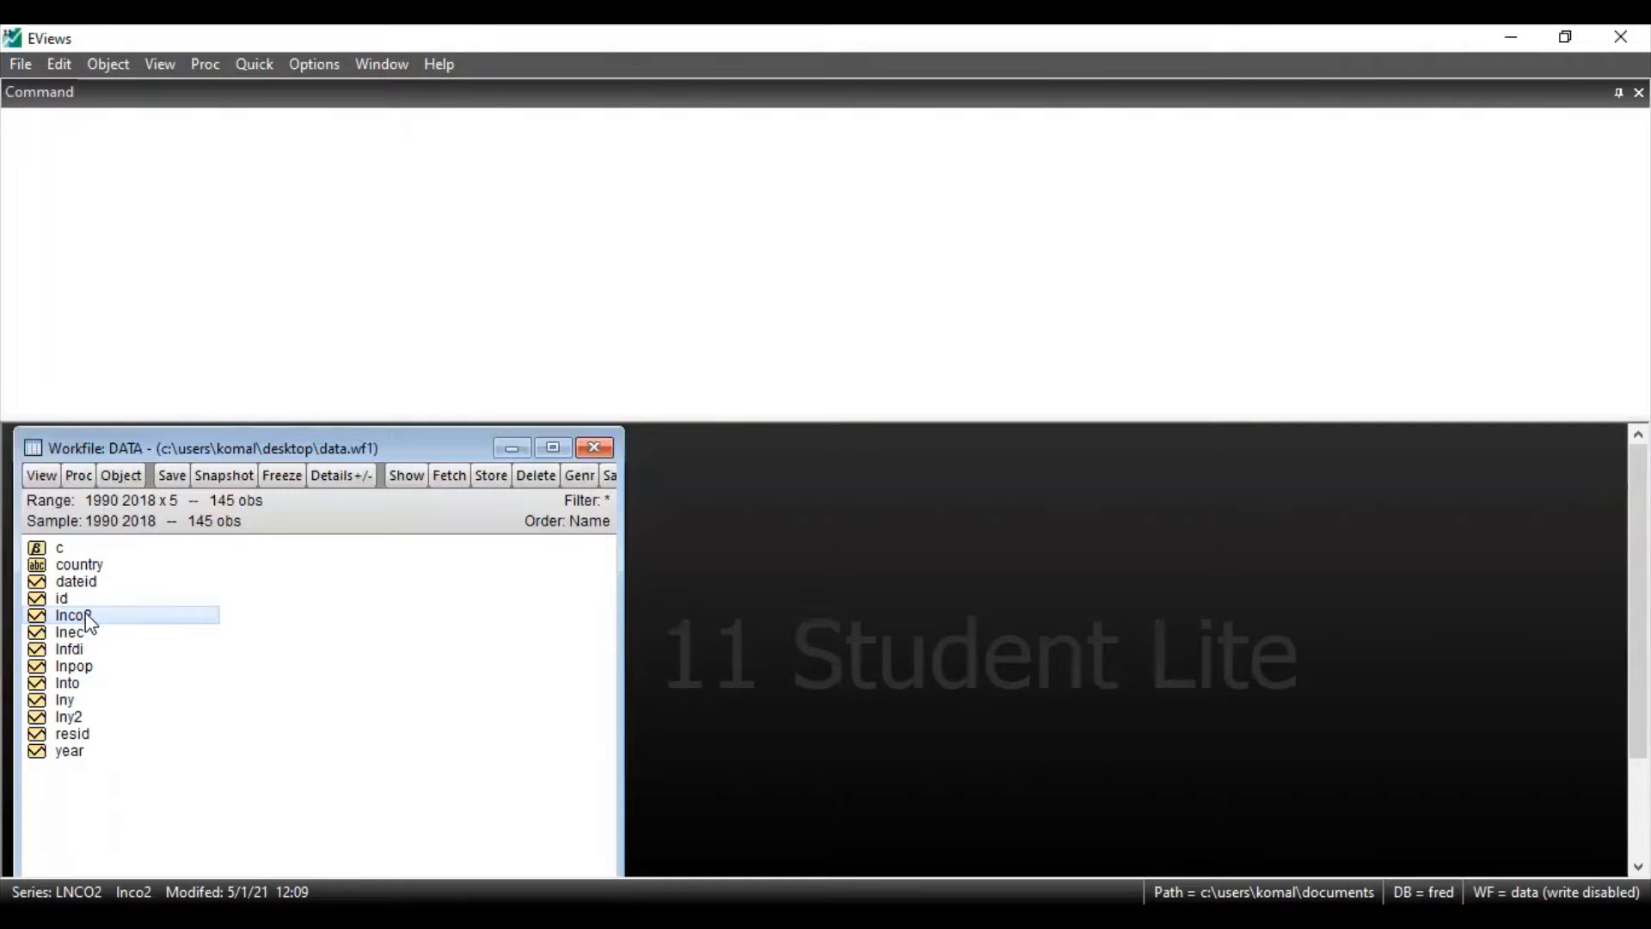
{"action": "left_click", "coordinate": [71, 698], "text": "ctrl"}
{"action": "left_click", "coordinate": [77, 714], "text": "ctrl"}
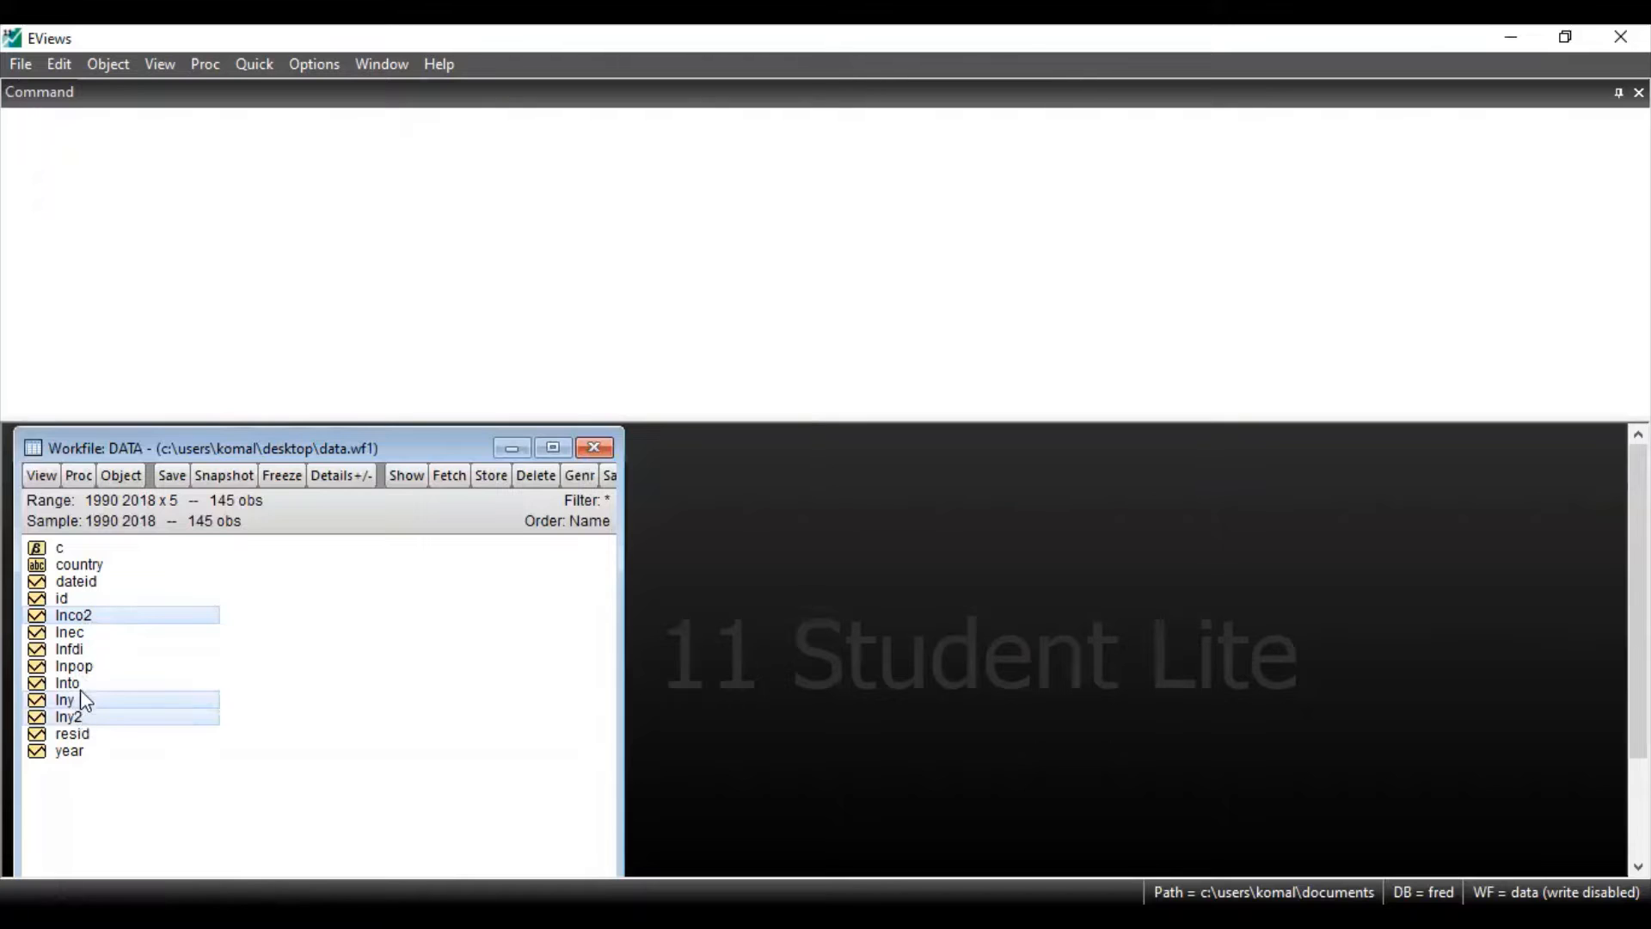
{"action": "left_click", "coordinate": [84, 685], "text": "ctrl"}
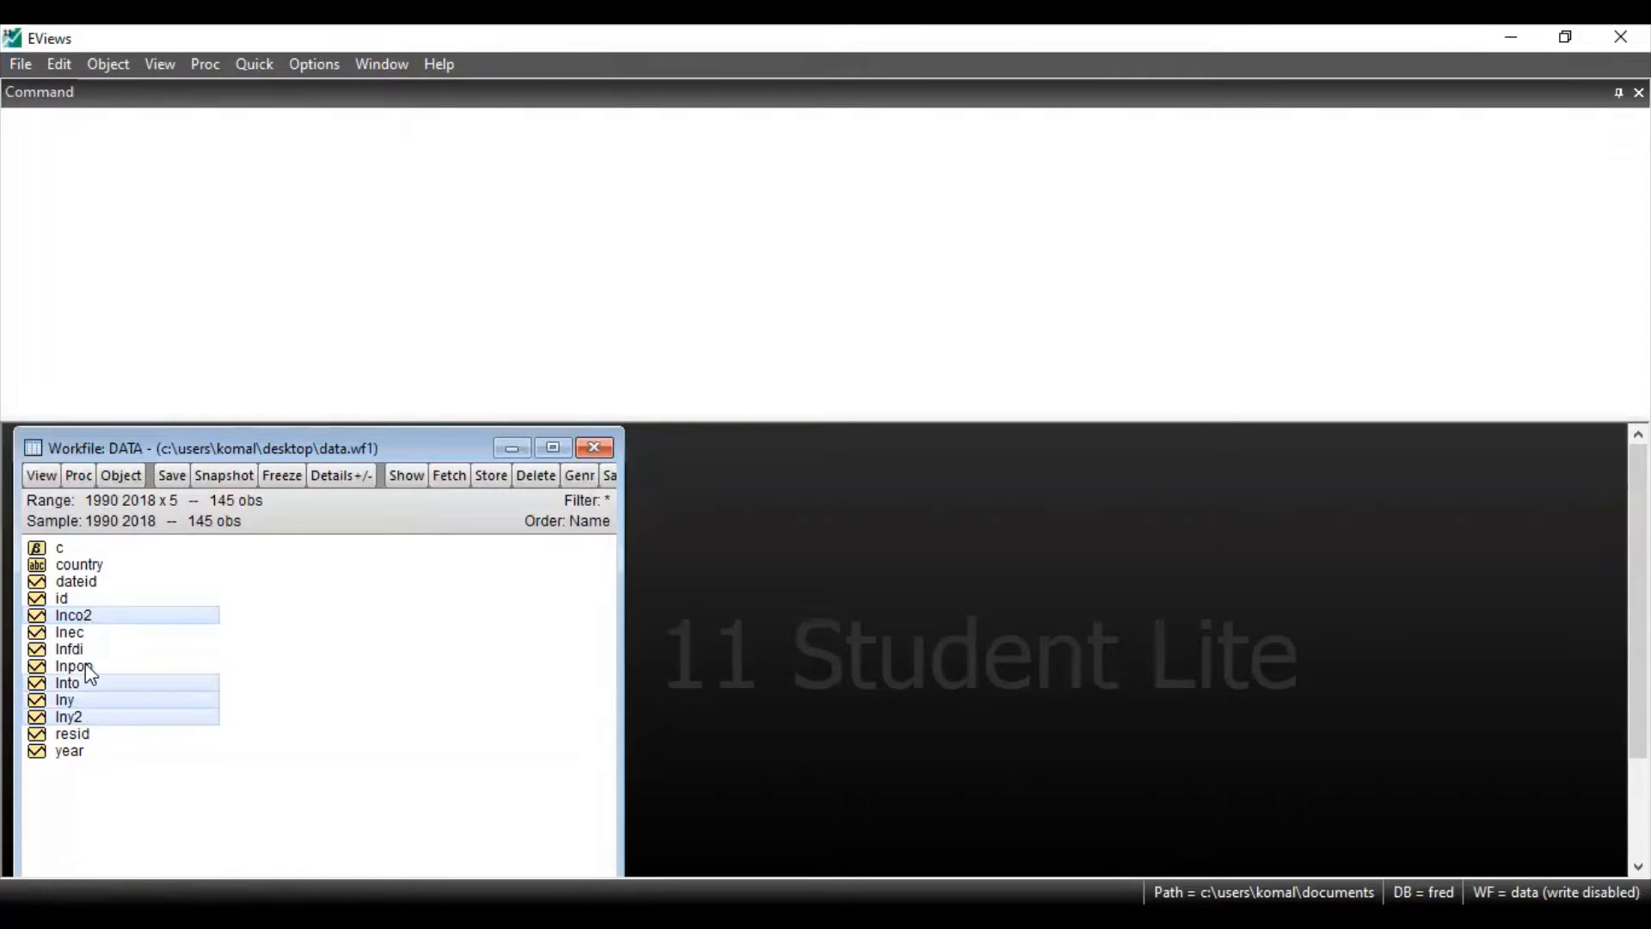
{"action": "left_click", "coordinate": [88, 669], "text": "ctrl"}
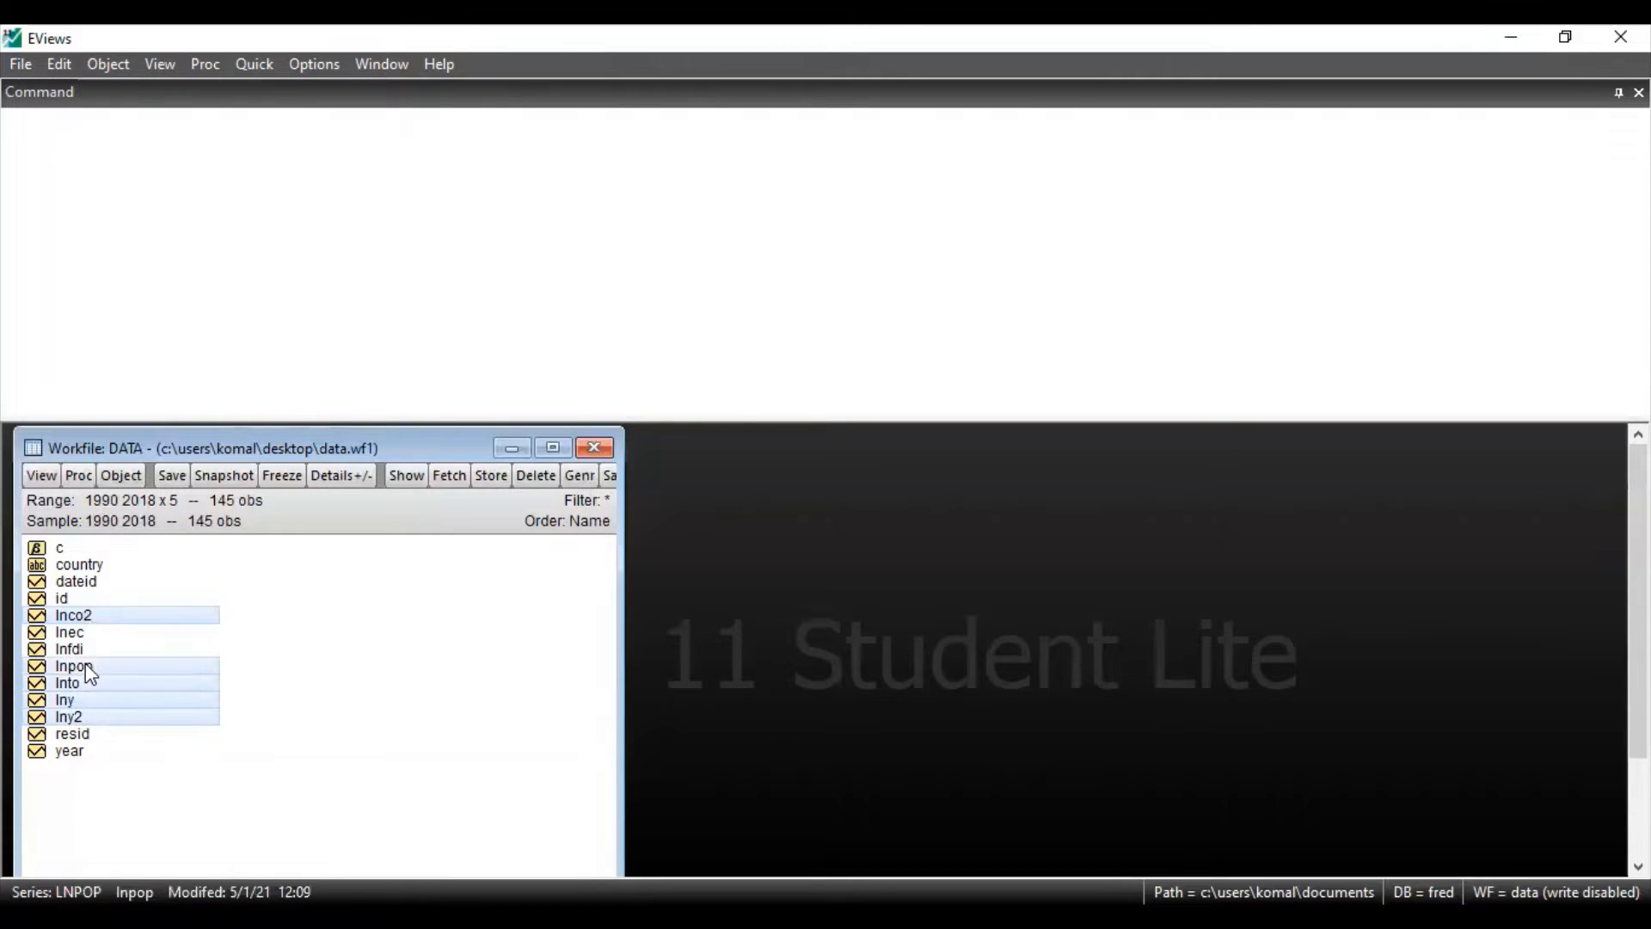
{"action": "right_click", "coordinate": [147, 702]}
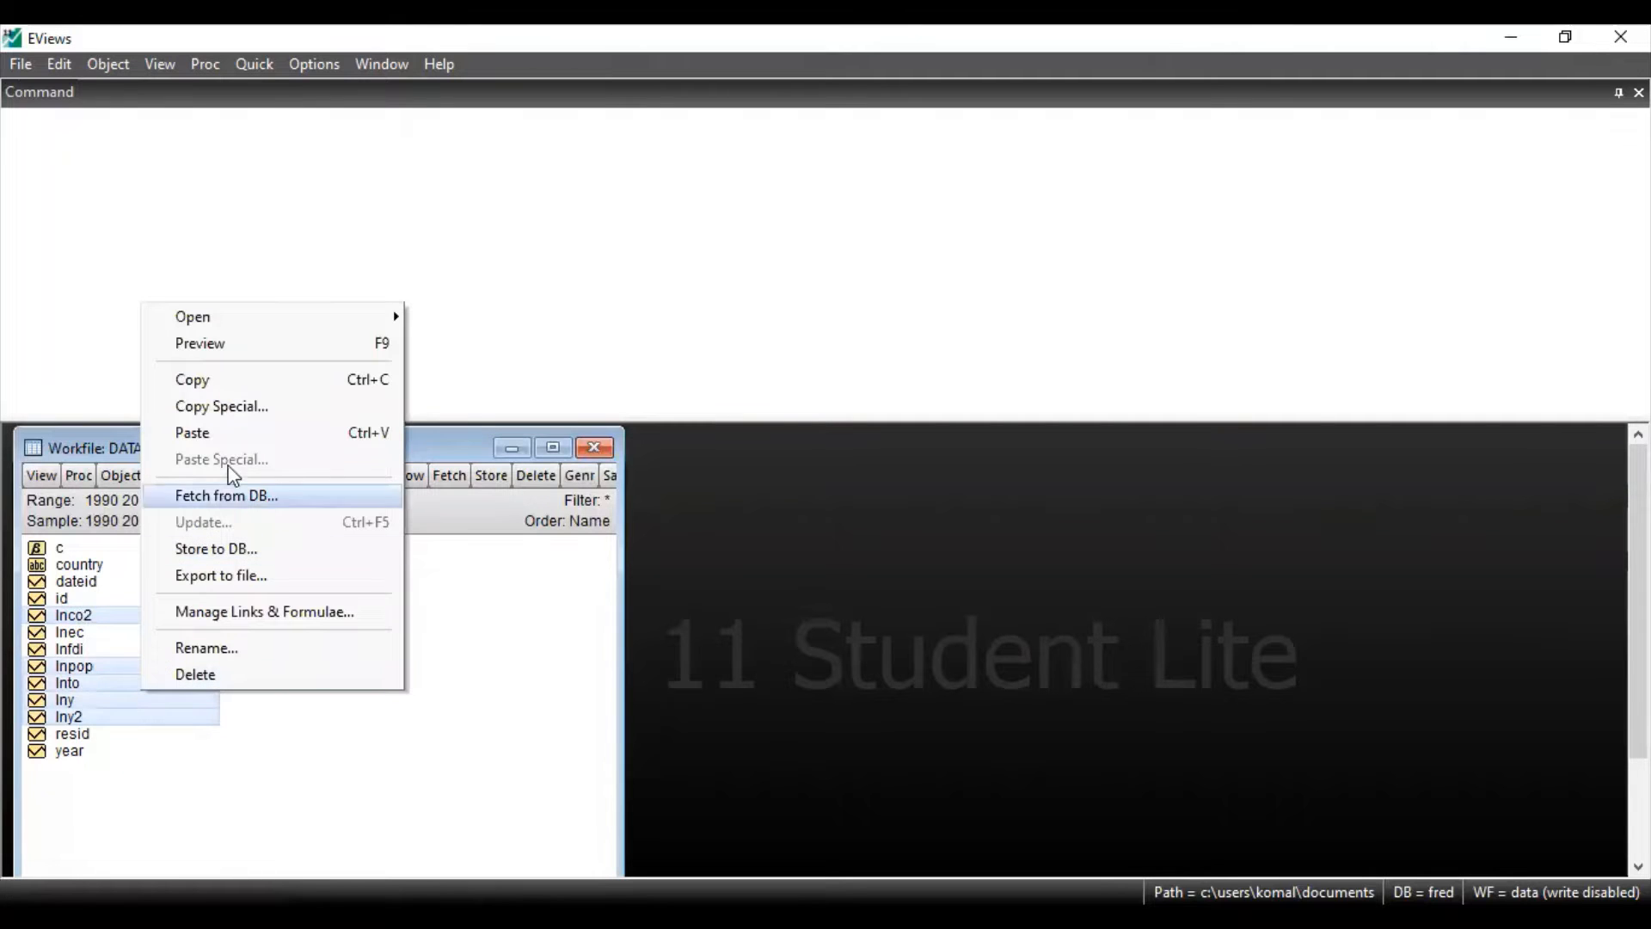
{"action": "mouse_move", "coordinate": [333, 325]}
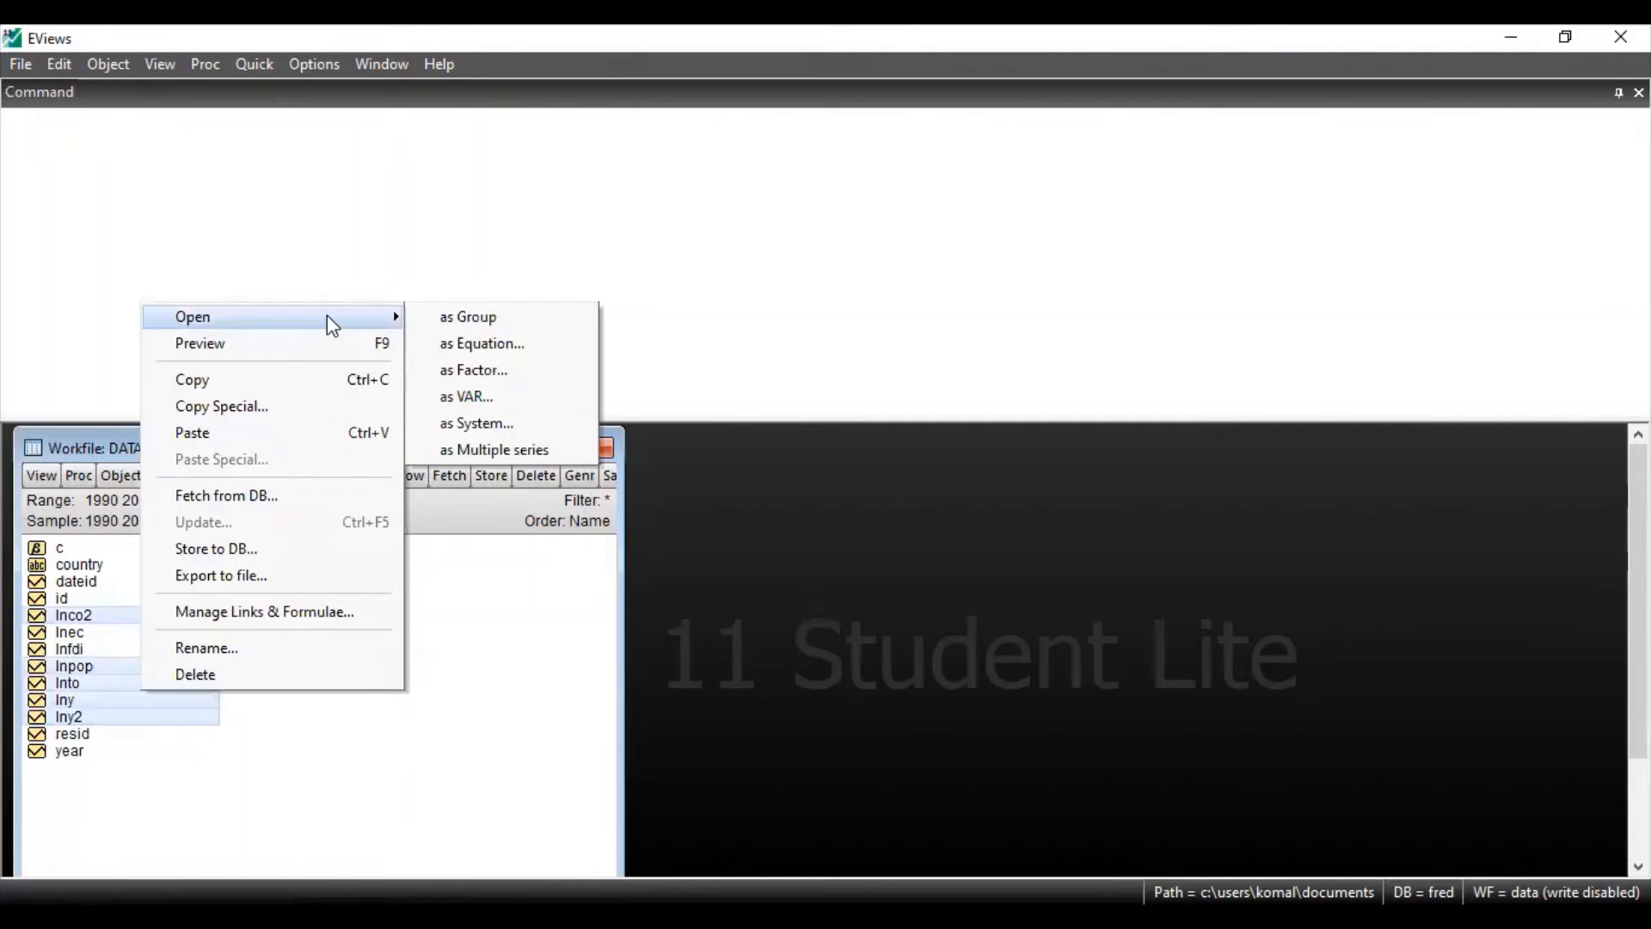
{"action": "left_click", "coordinate": [484, 344]}
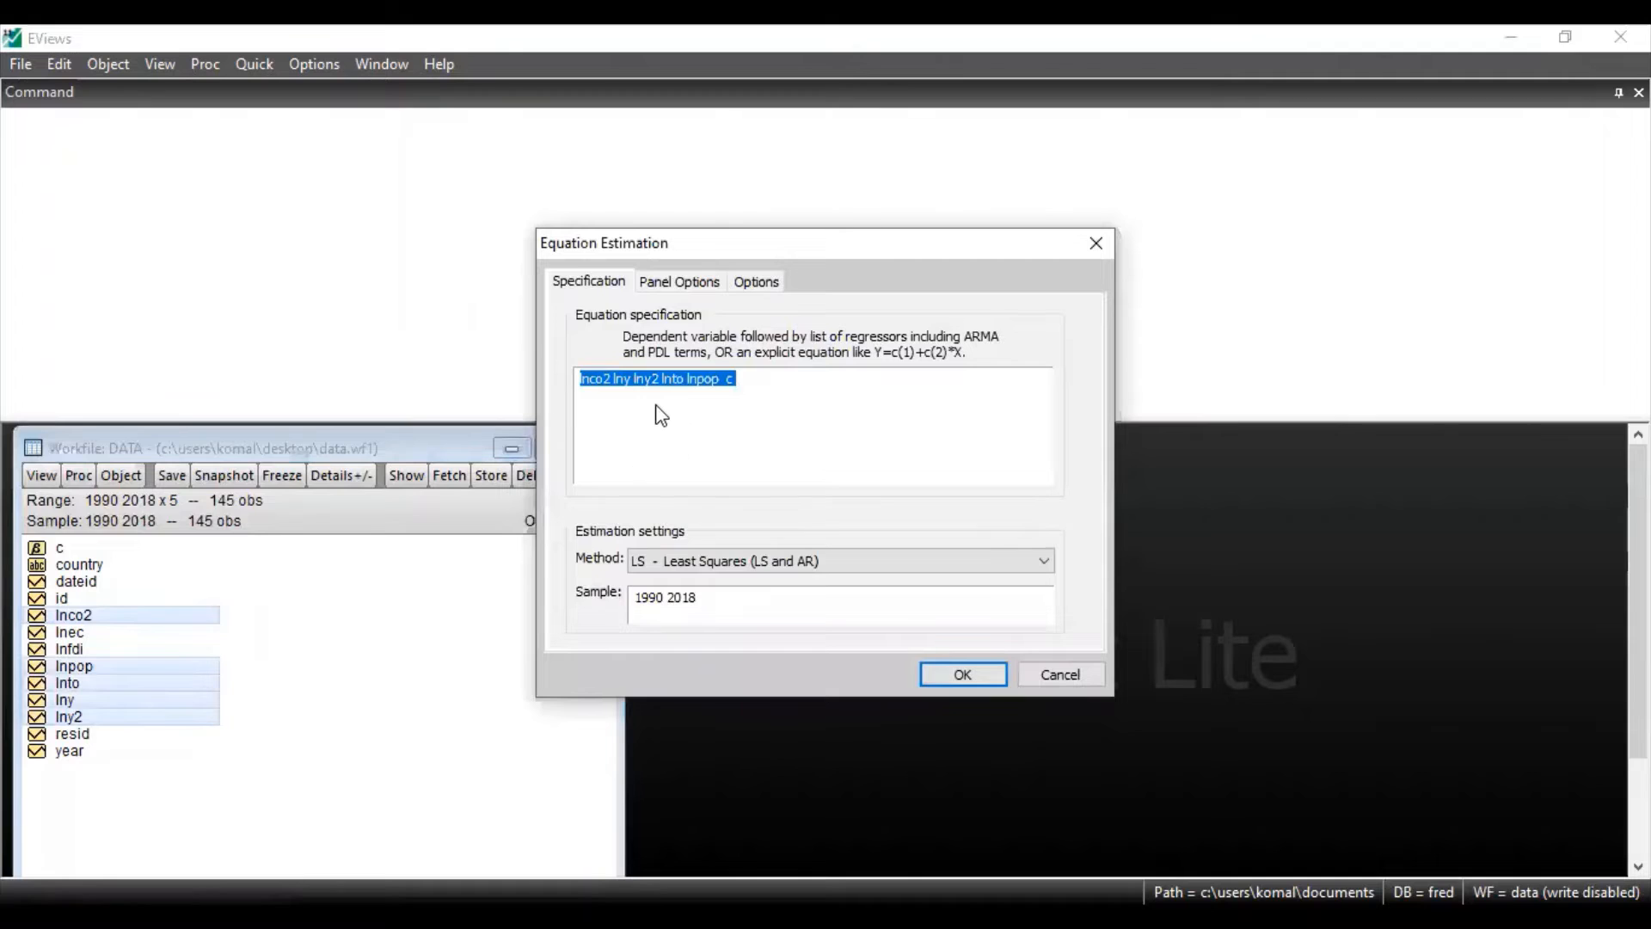
{"action": "left_click", "coordinate": [655, 404]}
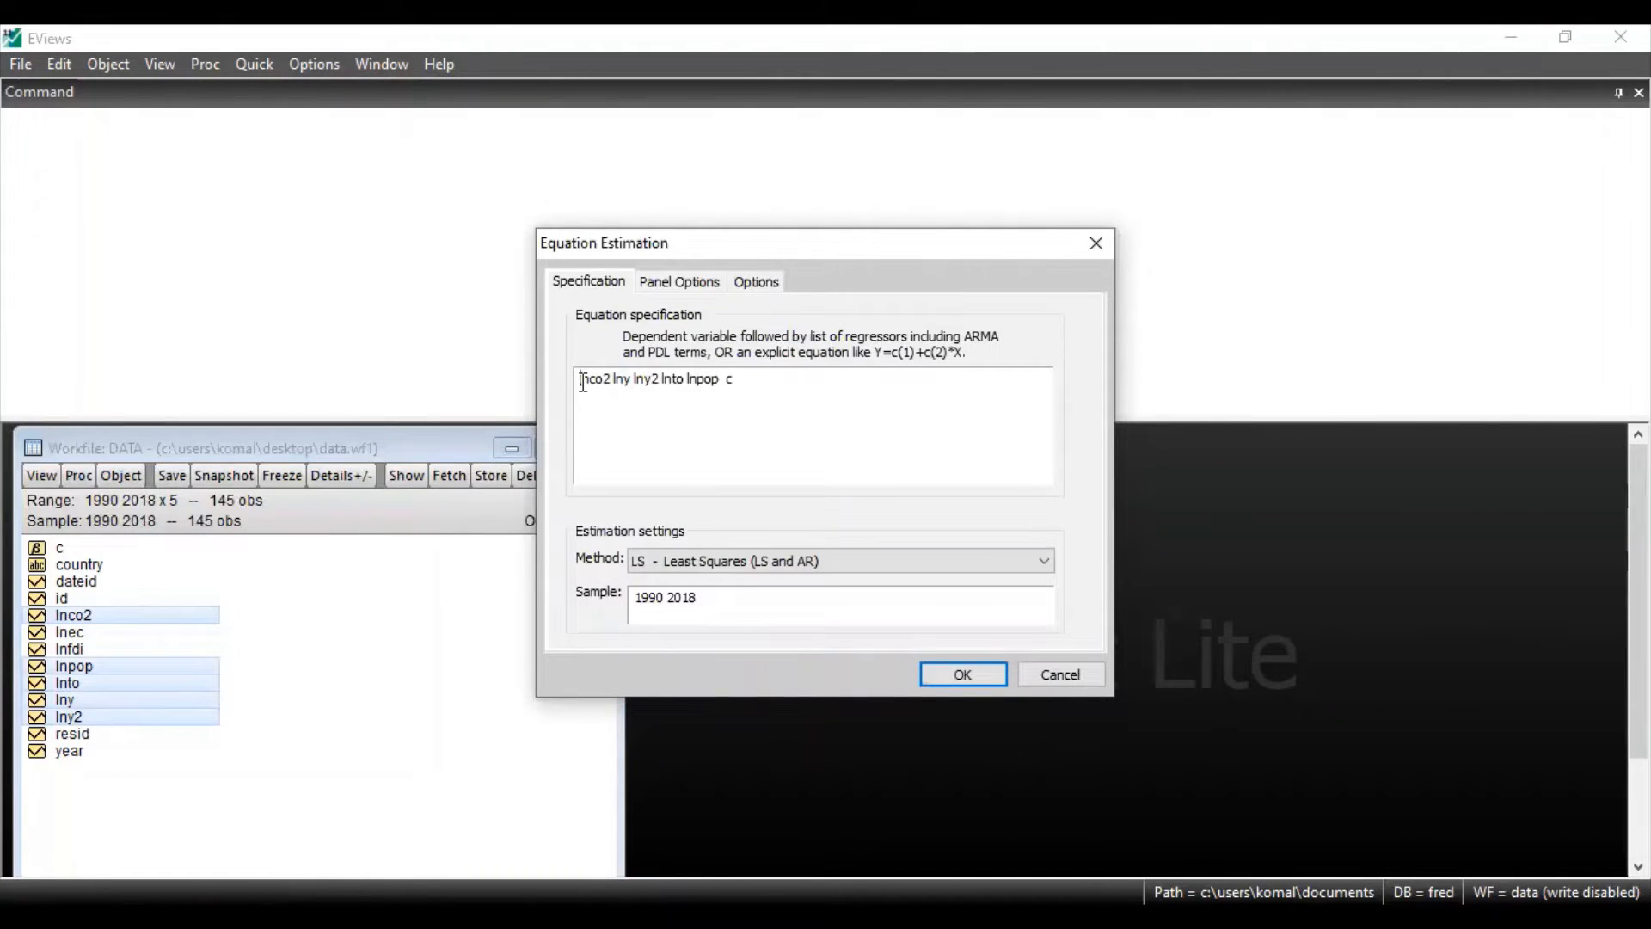
{"action": "left_click_drag", "start_coordinate": [583, 382], "coordinate": [614, 384]}
{"action": "left_click_drag", "start_coordinate": [610, 384], "coordinate": [741, 387]}
{"action": "left_click", "coordinate": [740, 387]}
Set the equation's cross-section and period effects to Fixed, keeping No weights for the GLS weights
{"action": "left_click", "coordinate": [699, 286]}
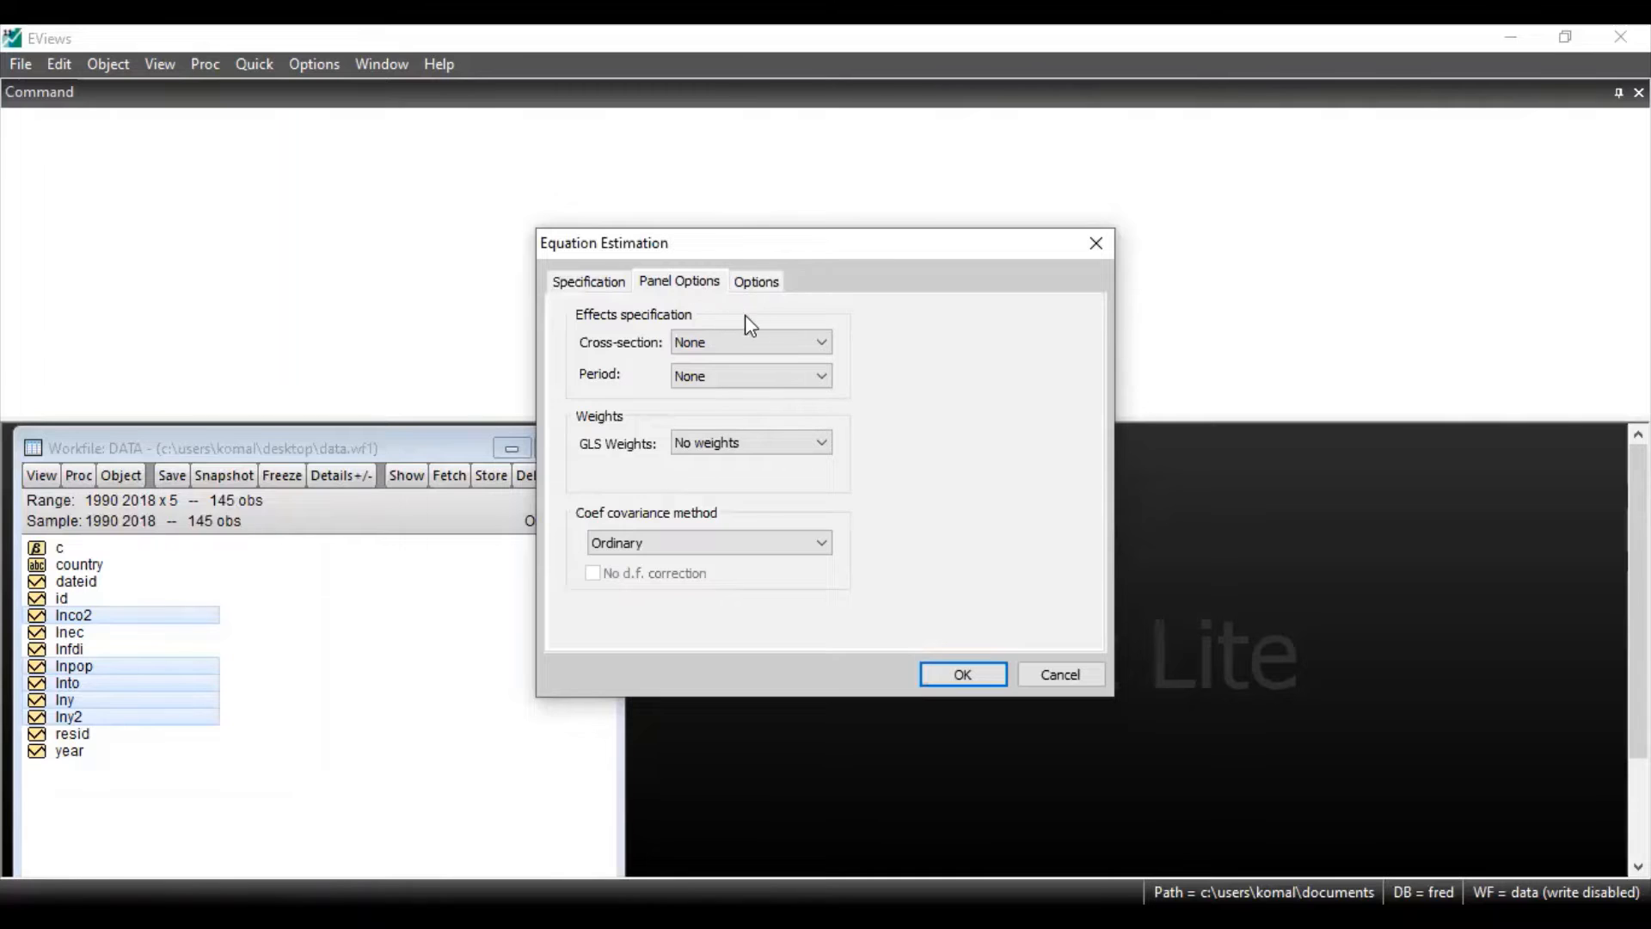
{"action": "left_click", "coordinate": [760, 341]}
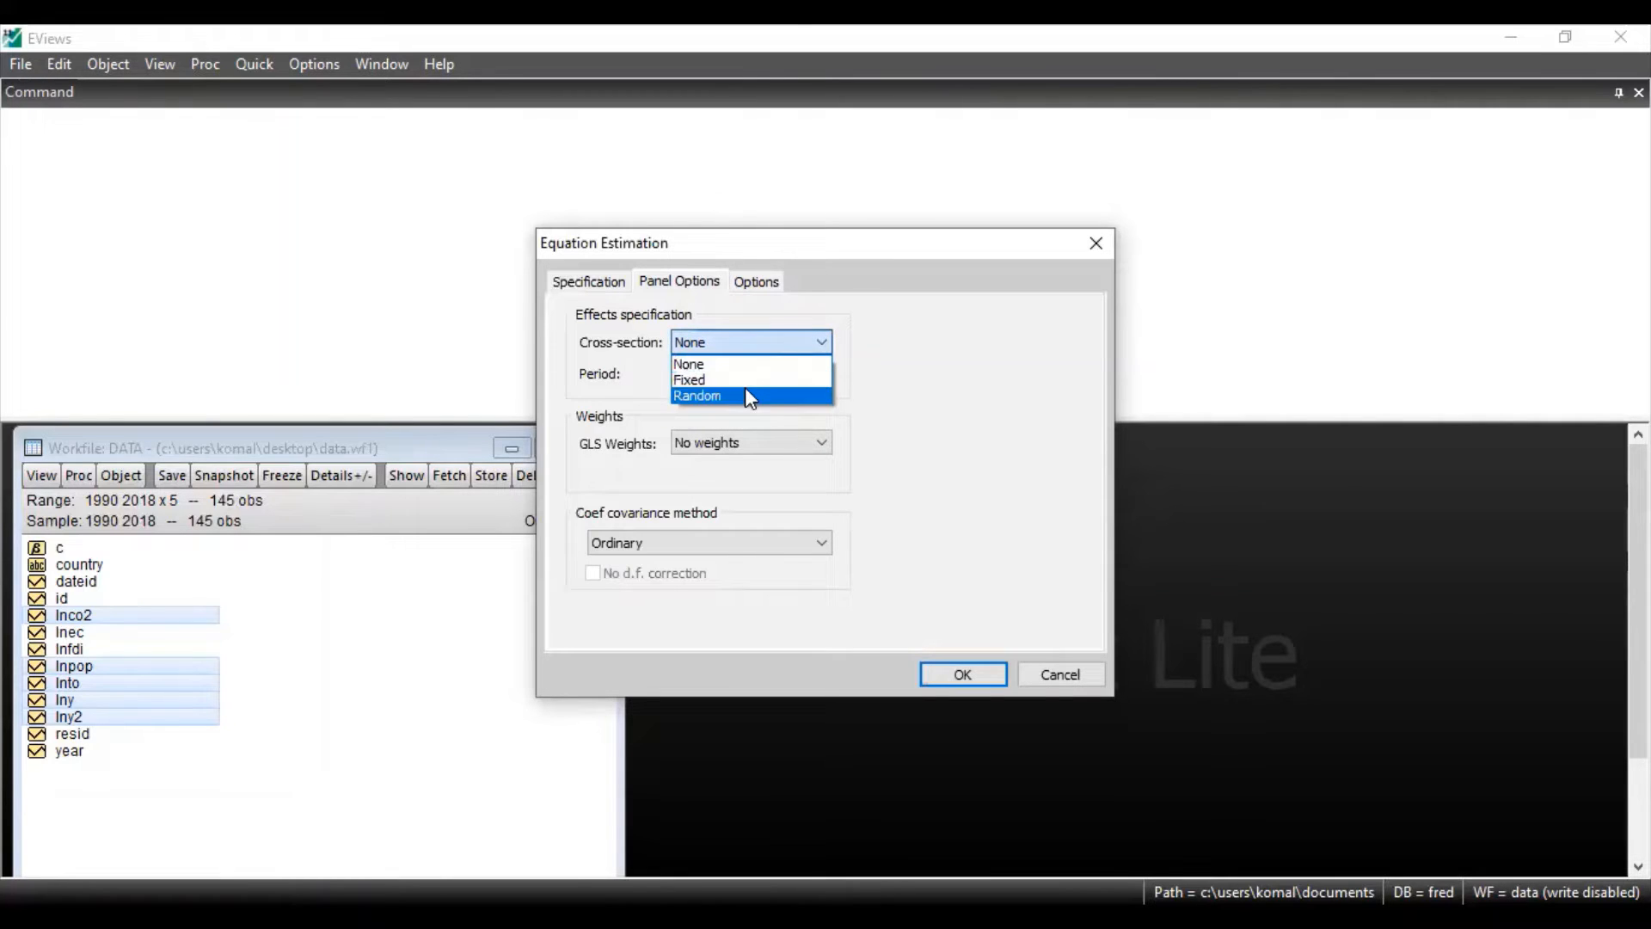
{"action": "left_click", "coordinate": [758, 384]}
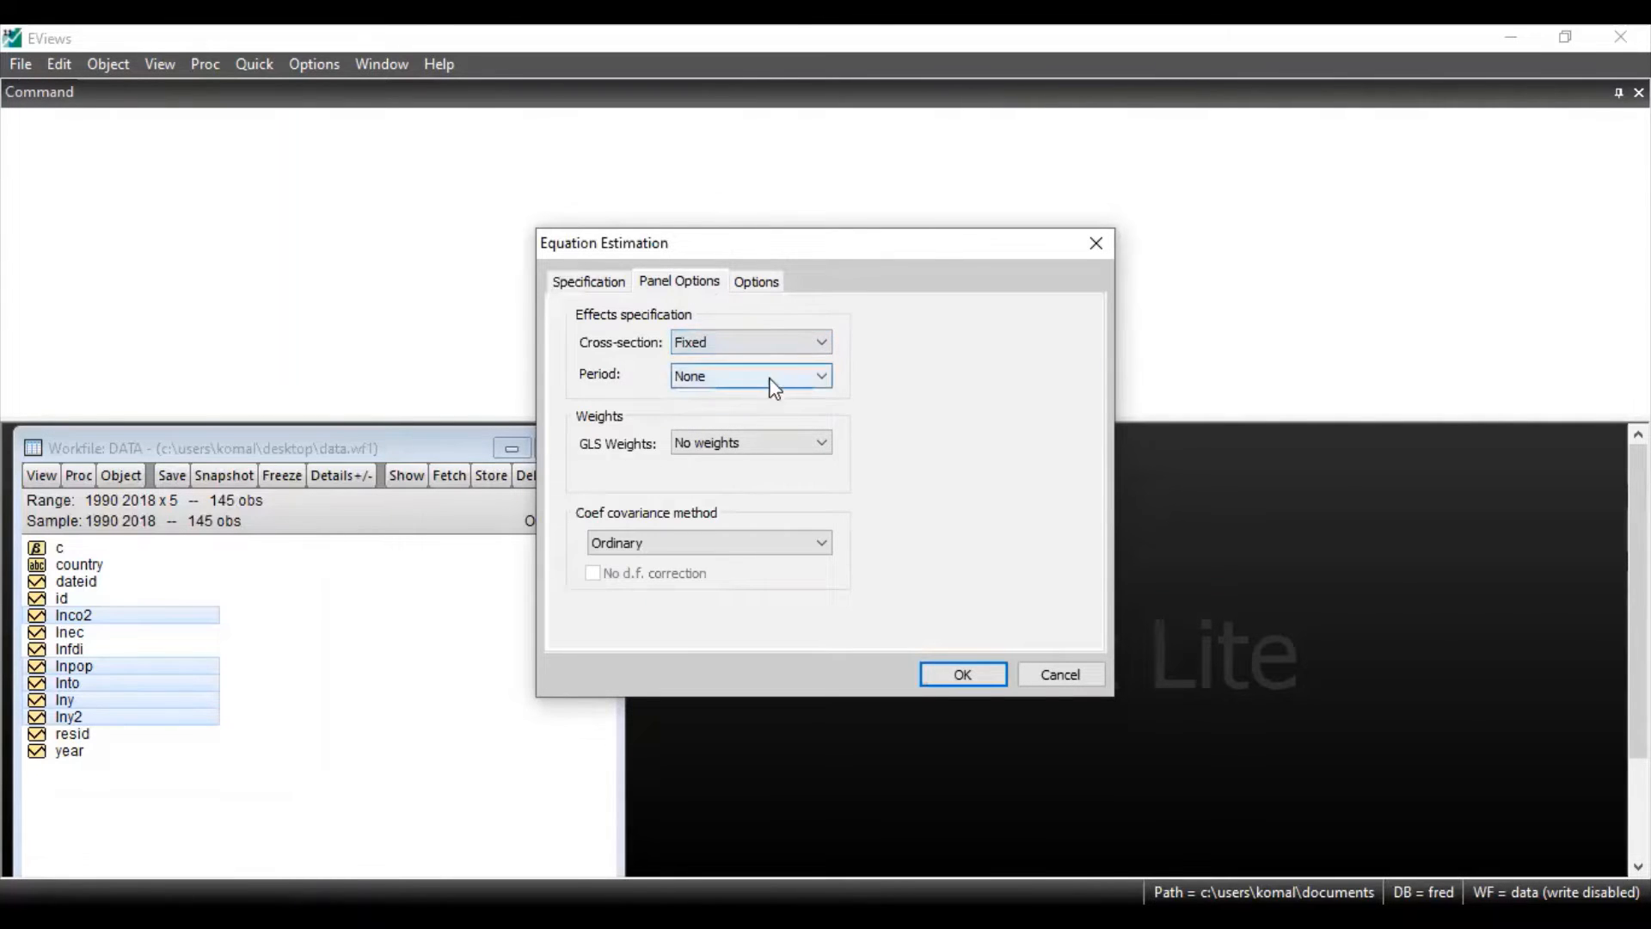
{"action": "left_click", "coordinate": [783, 377]}
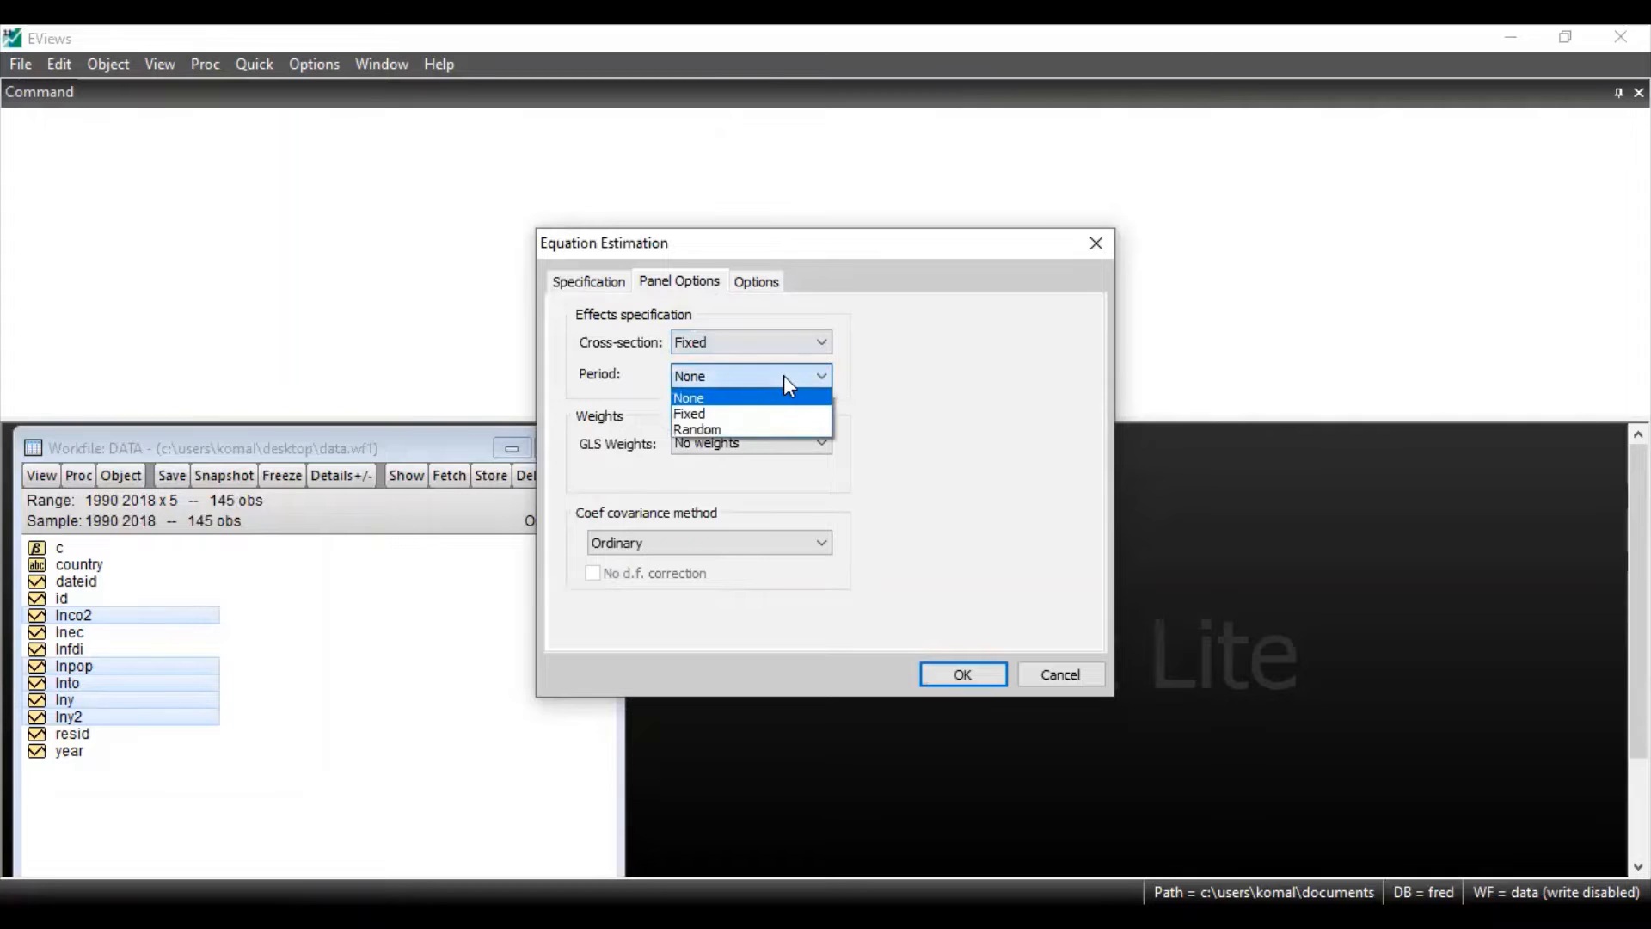
{"action": "left_click", "coordinate": [754, 415]}
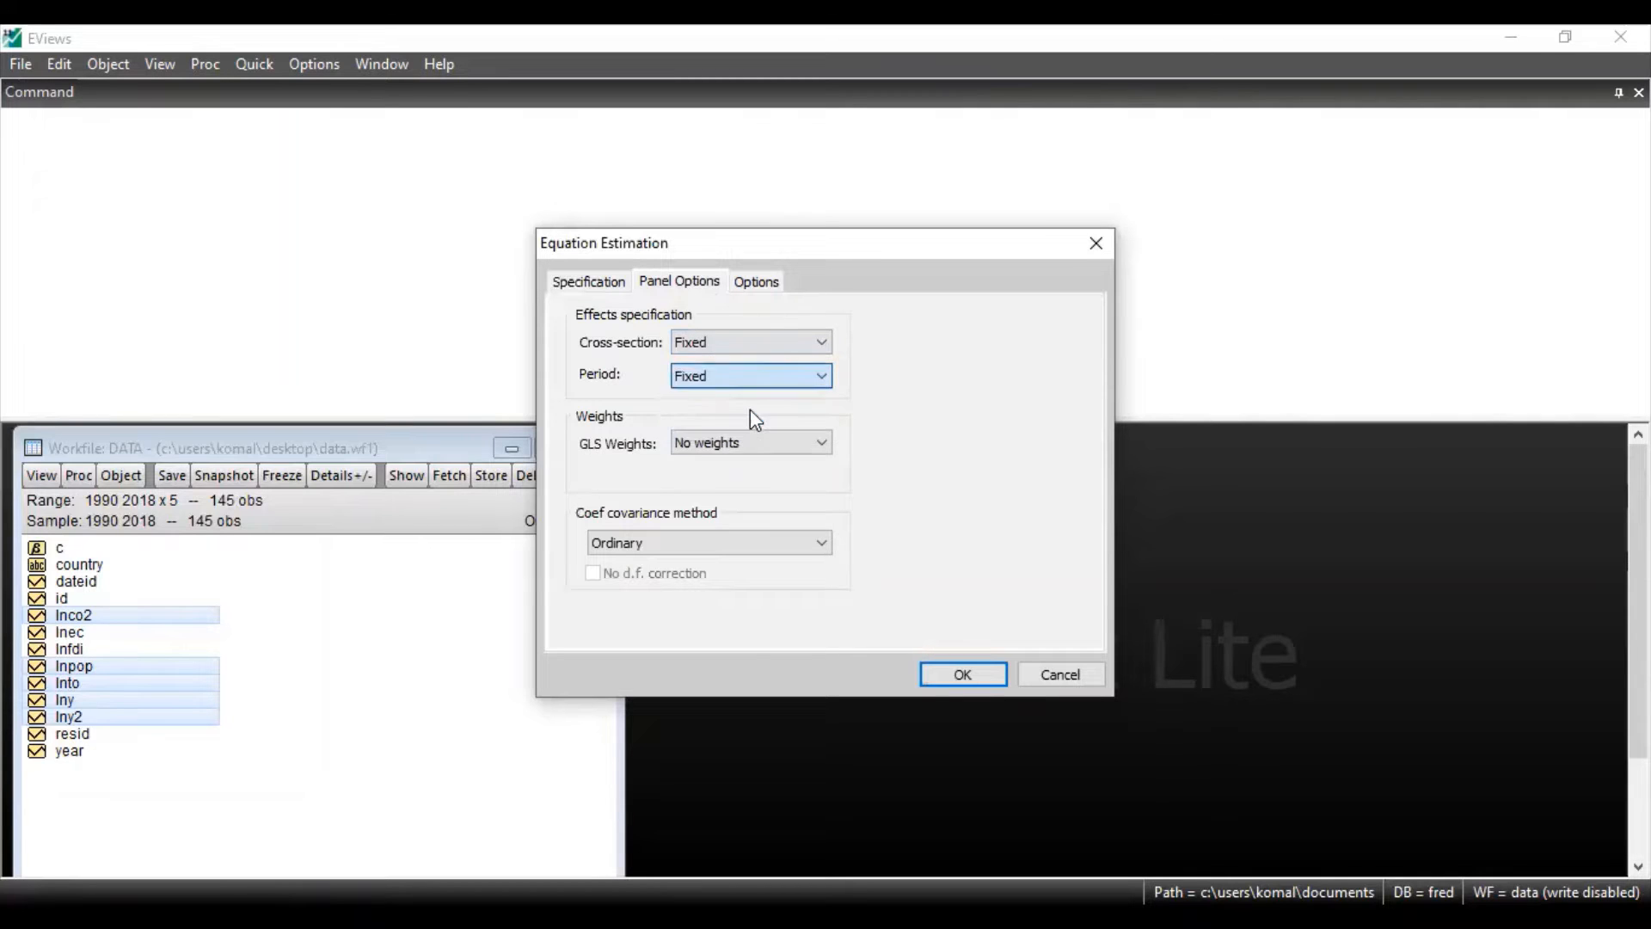
{"action": "left_click", "coordinate": [791, 444]}
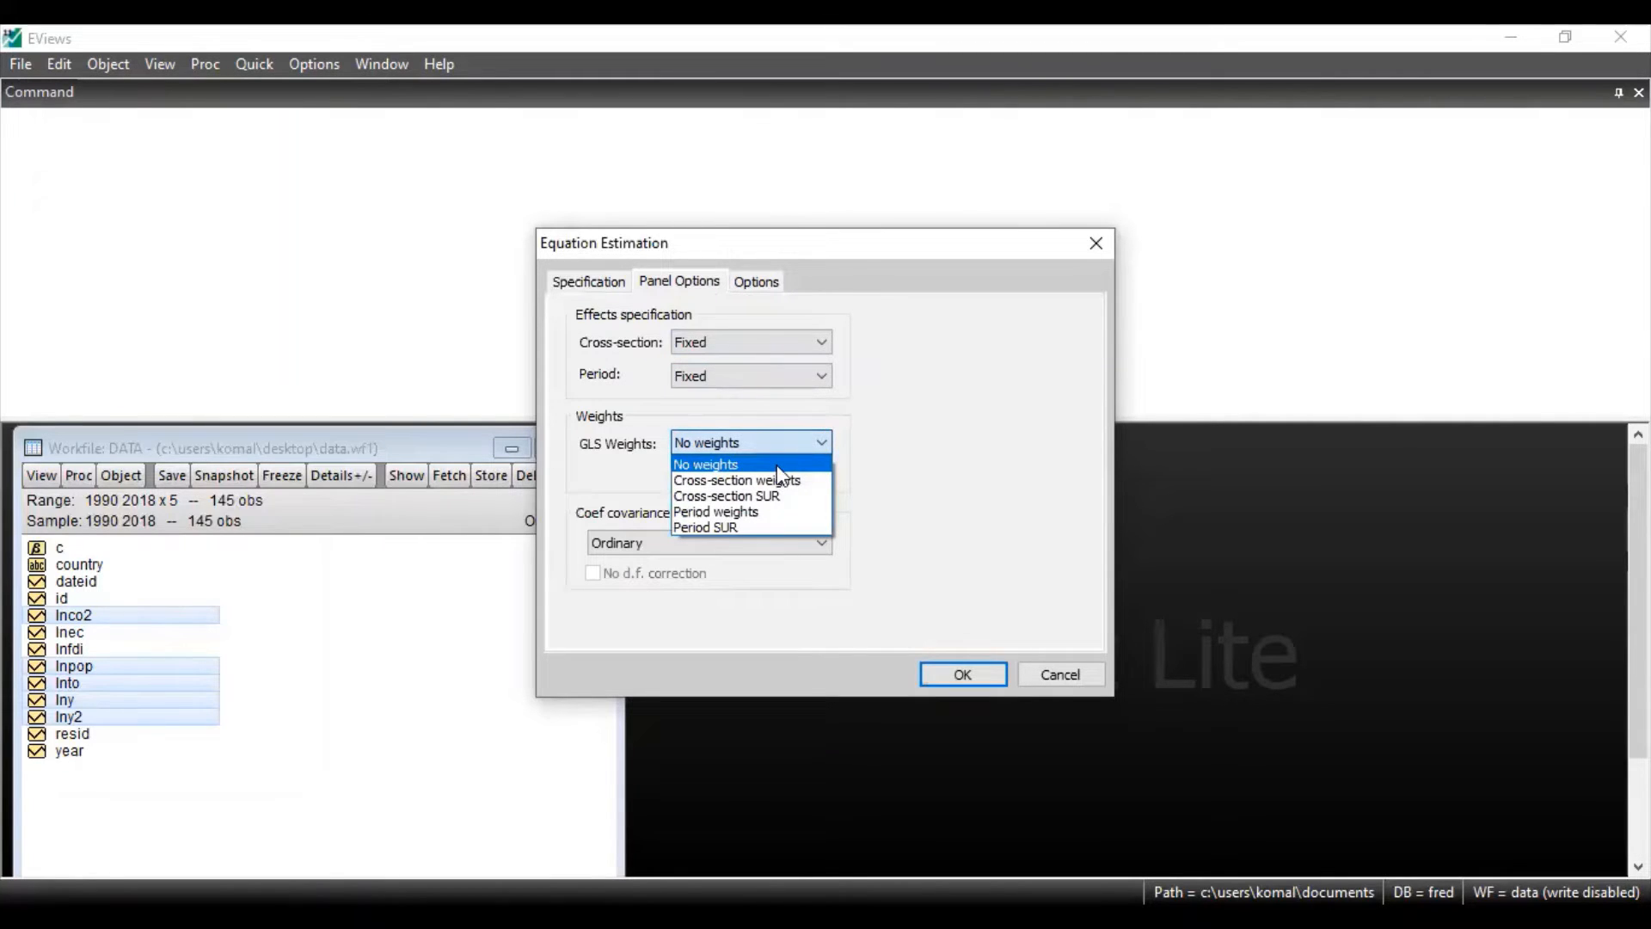
{"action": "left_click", "coordinate": [777, 466]}
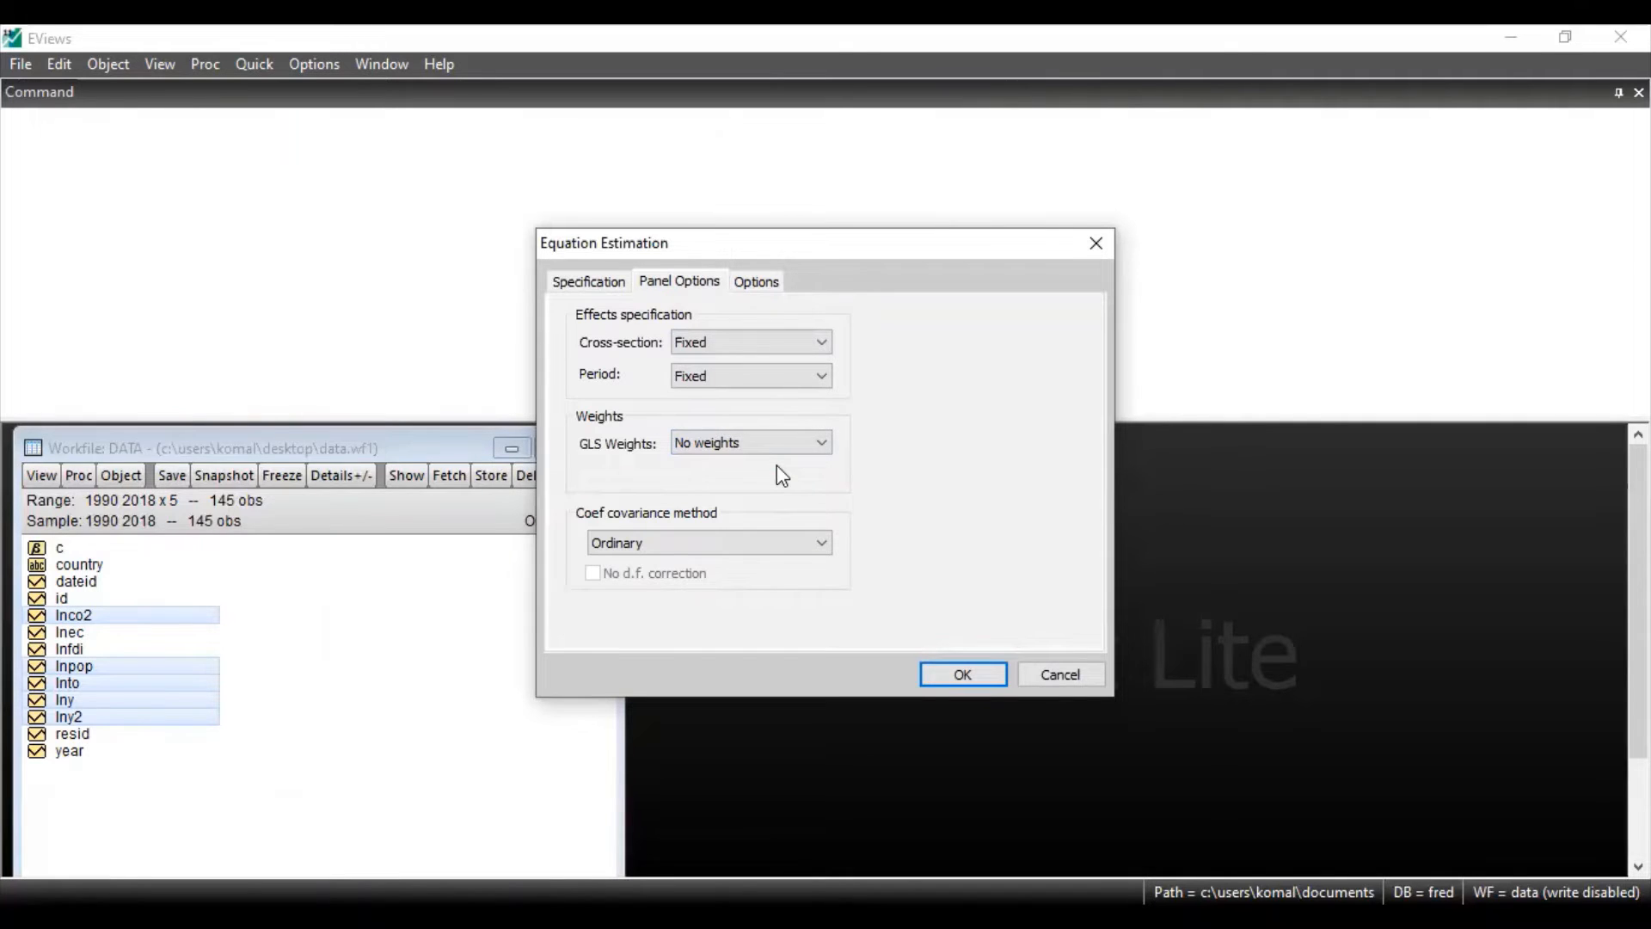
Estimate the lnco2 equation by least squares for the 1990 2018 sample and maximize its output window
{"action": "left_click", "coordinate": [605, 285]}
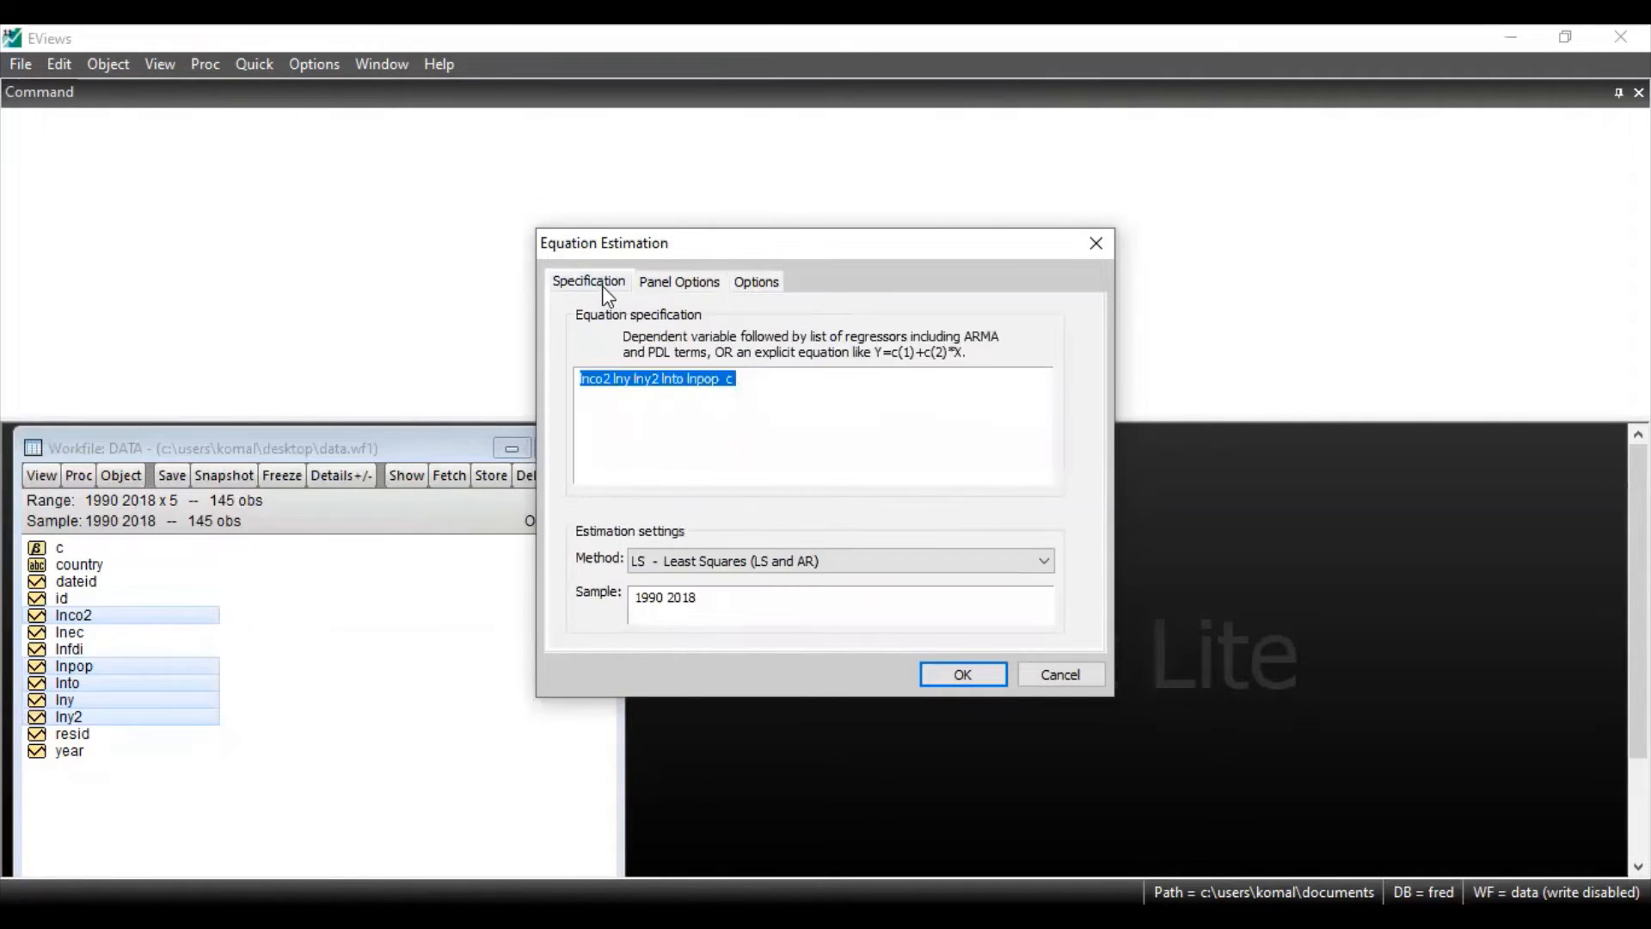
{"action": "left_click", "coordinate": [945, 677]}
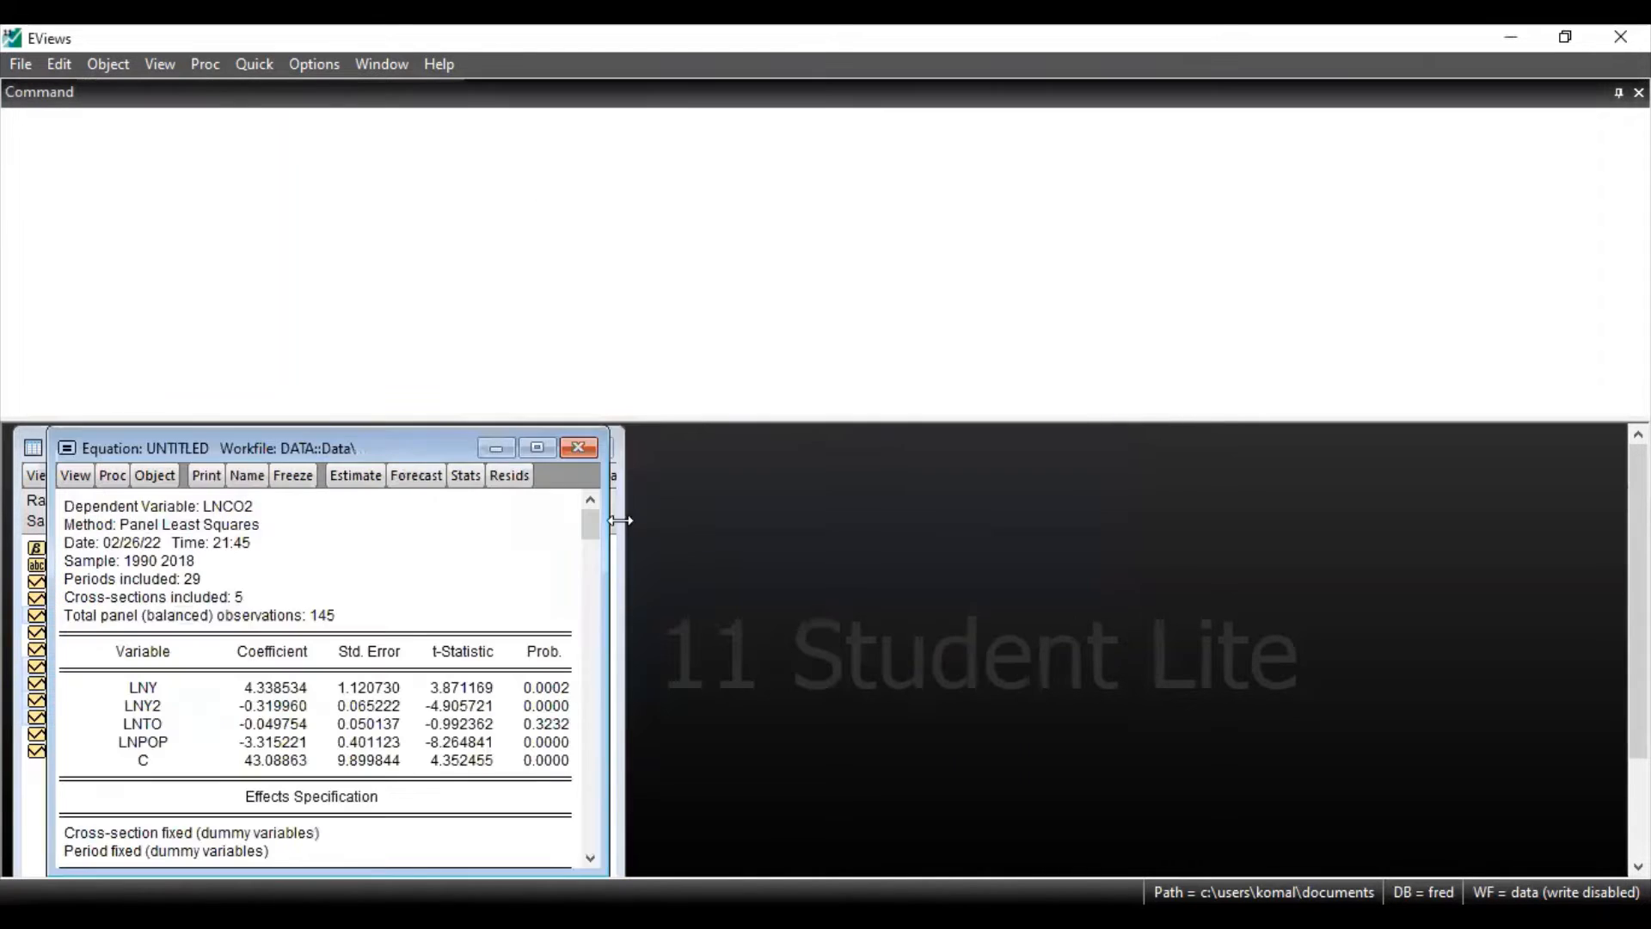
{"action": "left_click", "coordinate": [542, 449]}
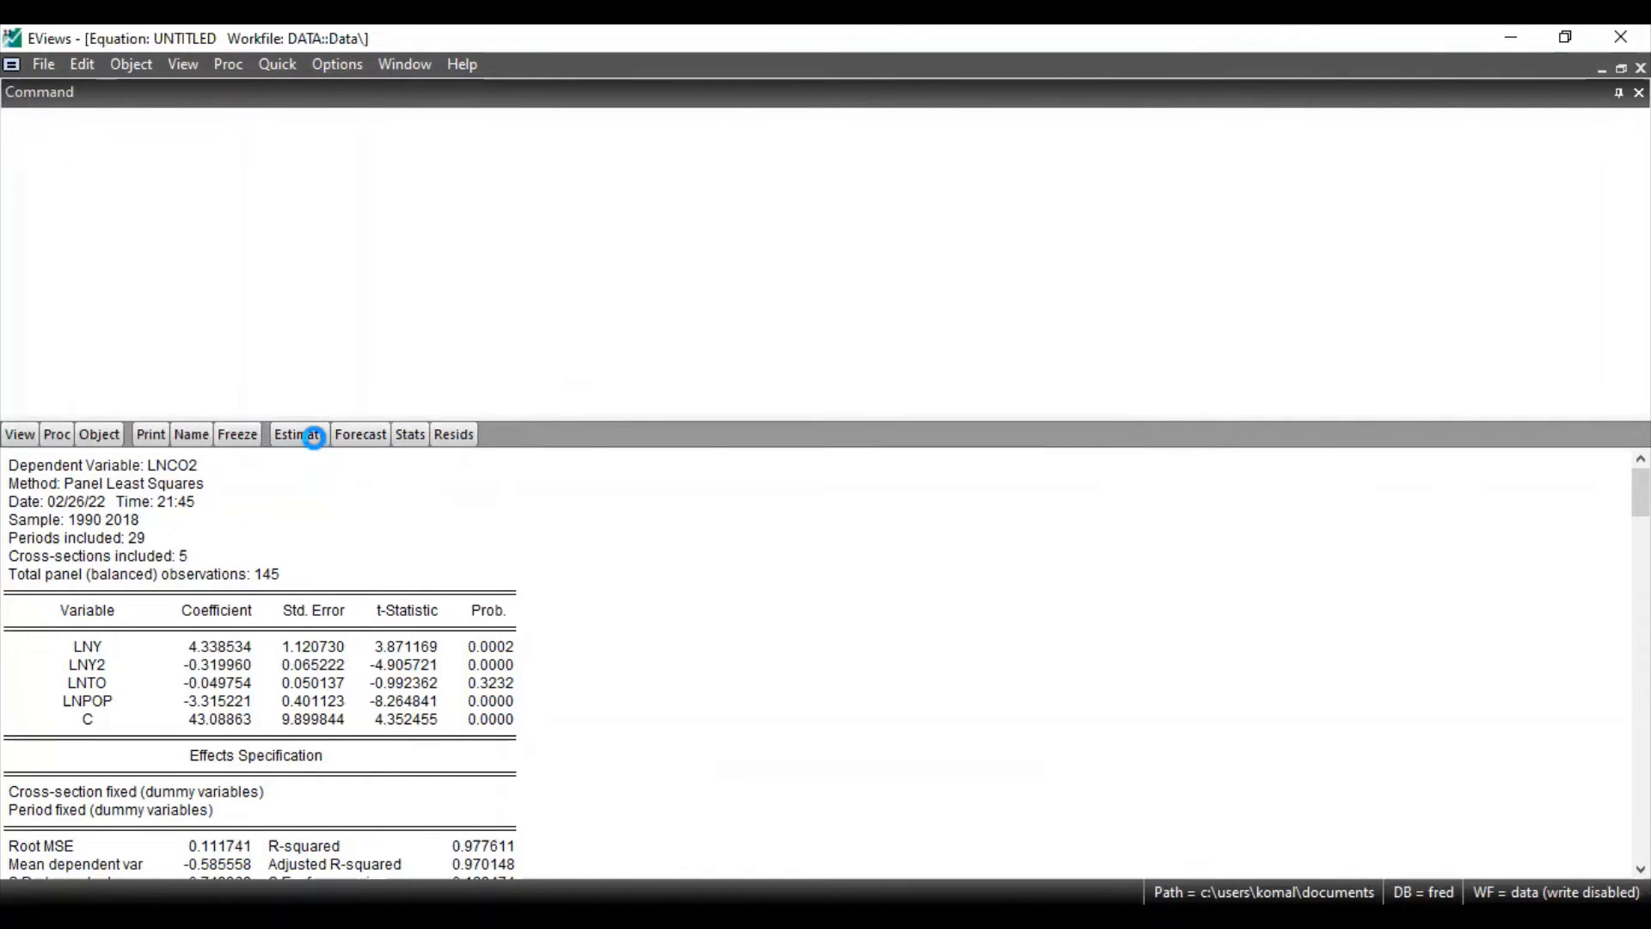
Remove lnco2 from the equation specification so lny is the dependent variable, and re-estimate the equation
{"action": "left_click", "coordinate": [314, 436]}
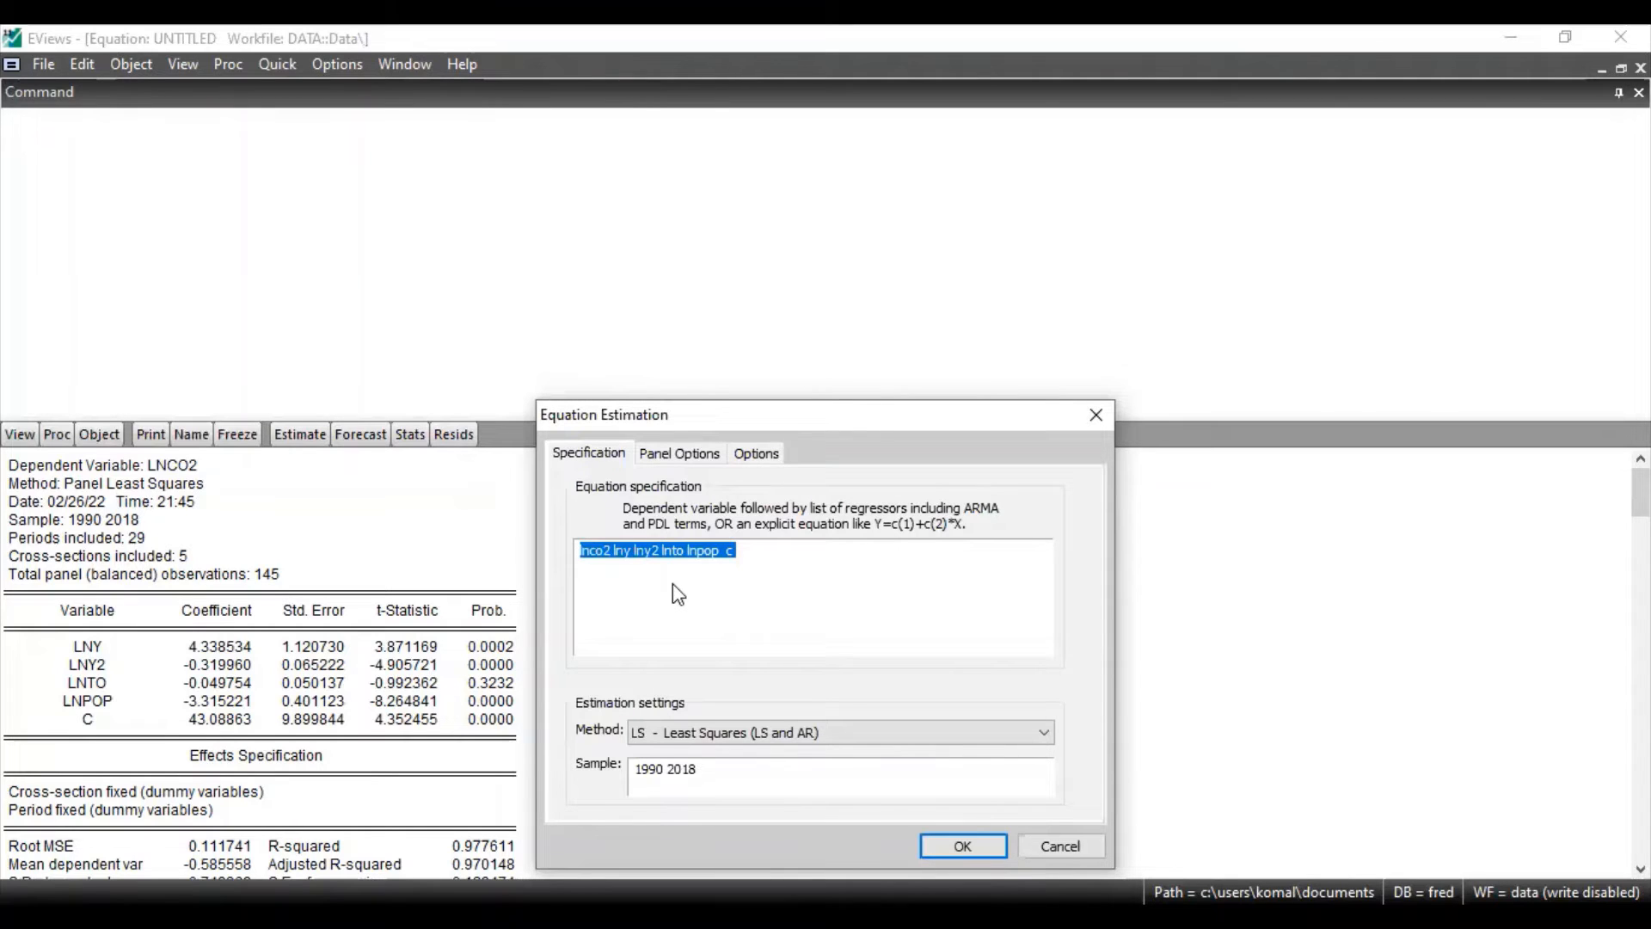
{"action": "left_click", "coordinate": [645, 569]}
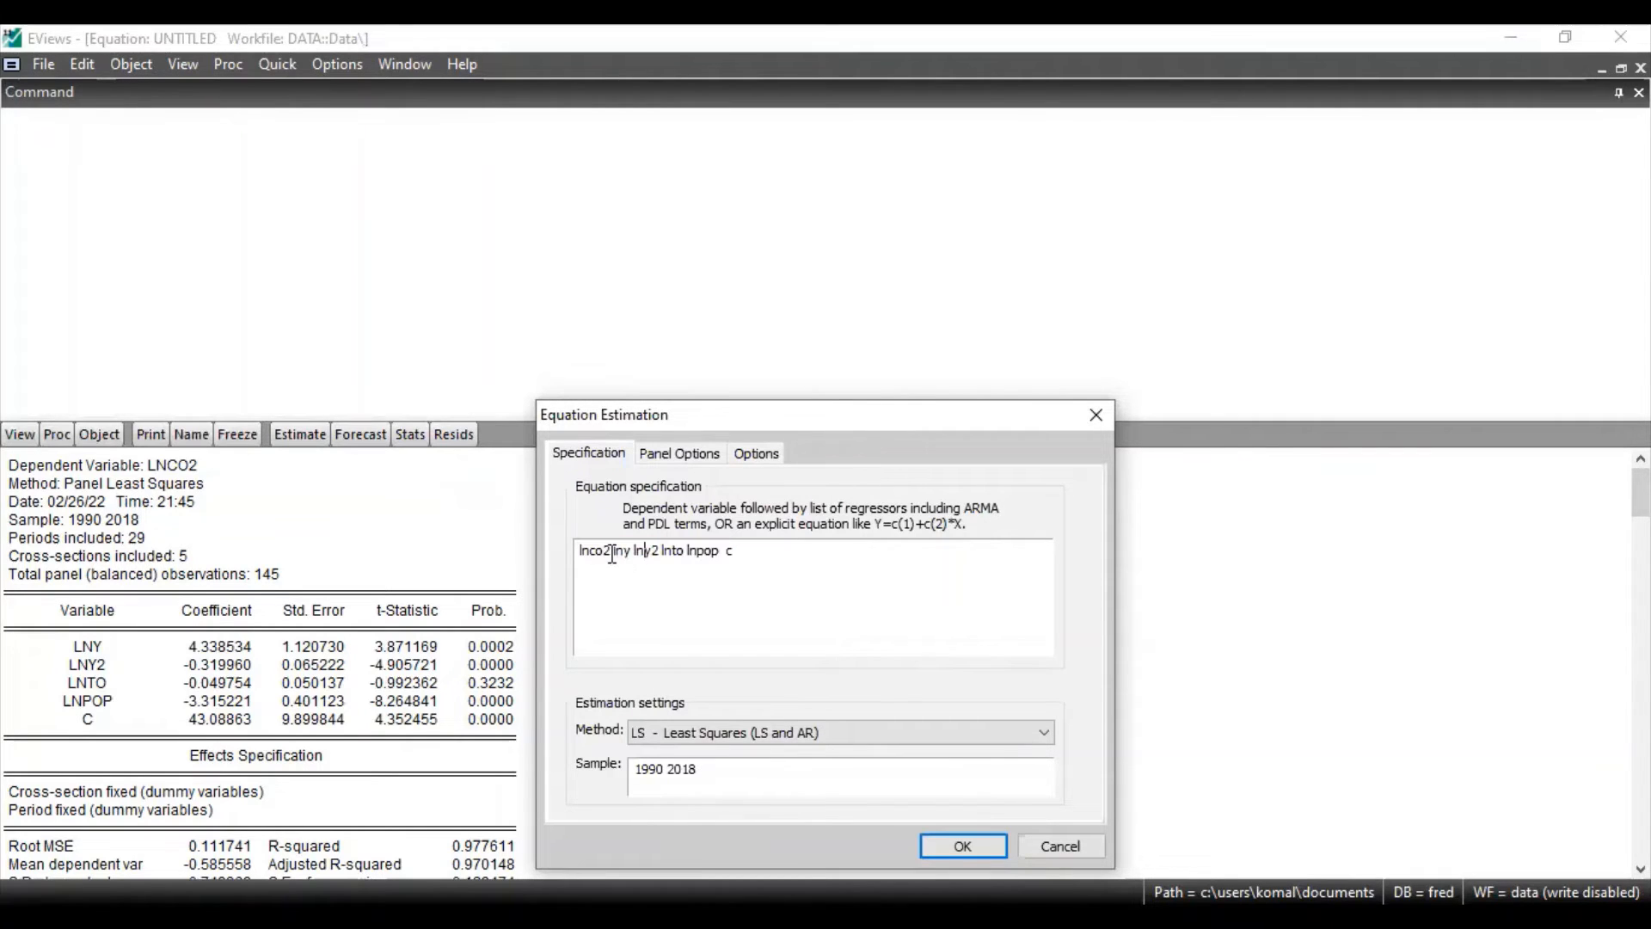
{"action": "left_click_drag", "start_coordinate": [609, 551], "coordinate": [577, 555]}
{"action": "key", "text": "BackSpace"}
{"action": "left_click_drag", "start_coordinate": [585, 551], "coordinate": [607, 561]}
{"action": "left_click", "coordinate": [757, 637]}
{"action": "left_click", "coordinate": [986, 848]}
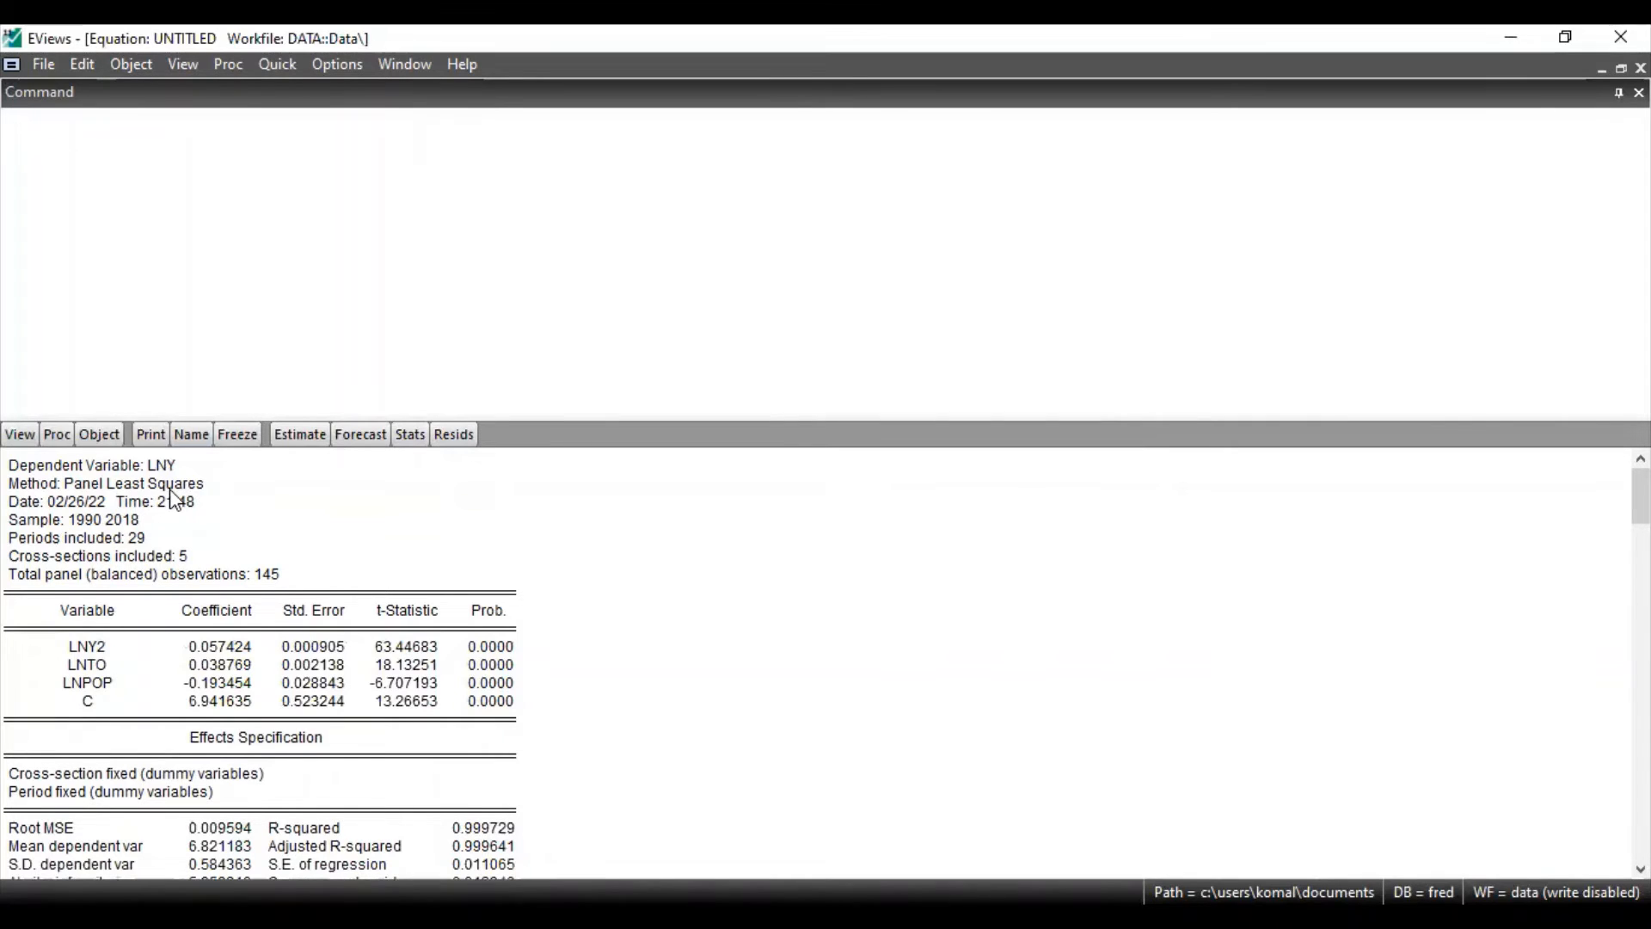
Make an ordinary residual series from the lny equation, naming it res_lny
{"action": "left_click", "coordinate": [227, 65]}
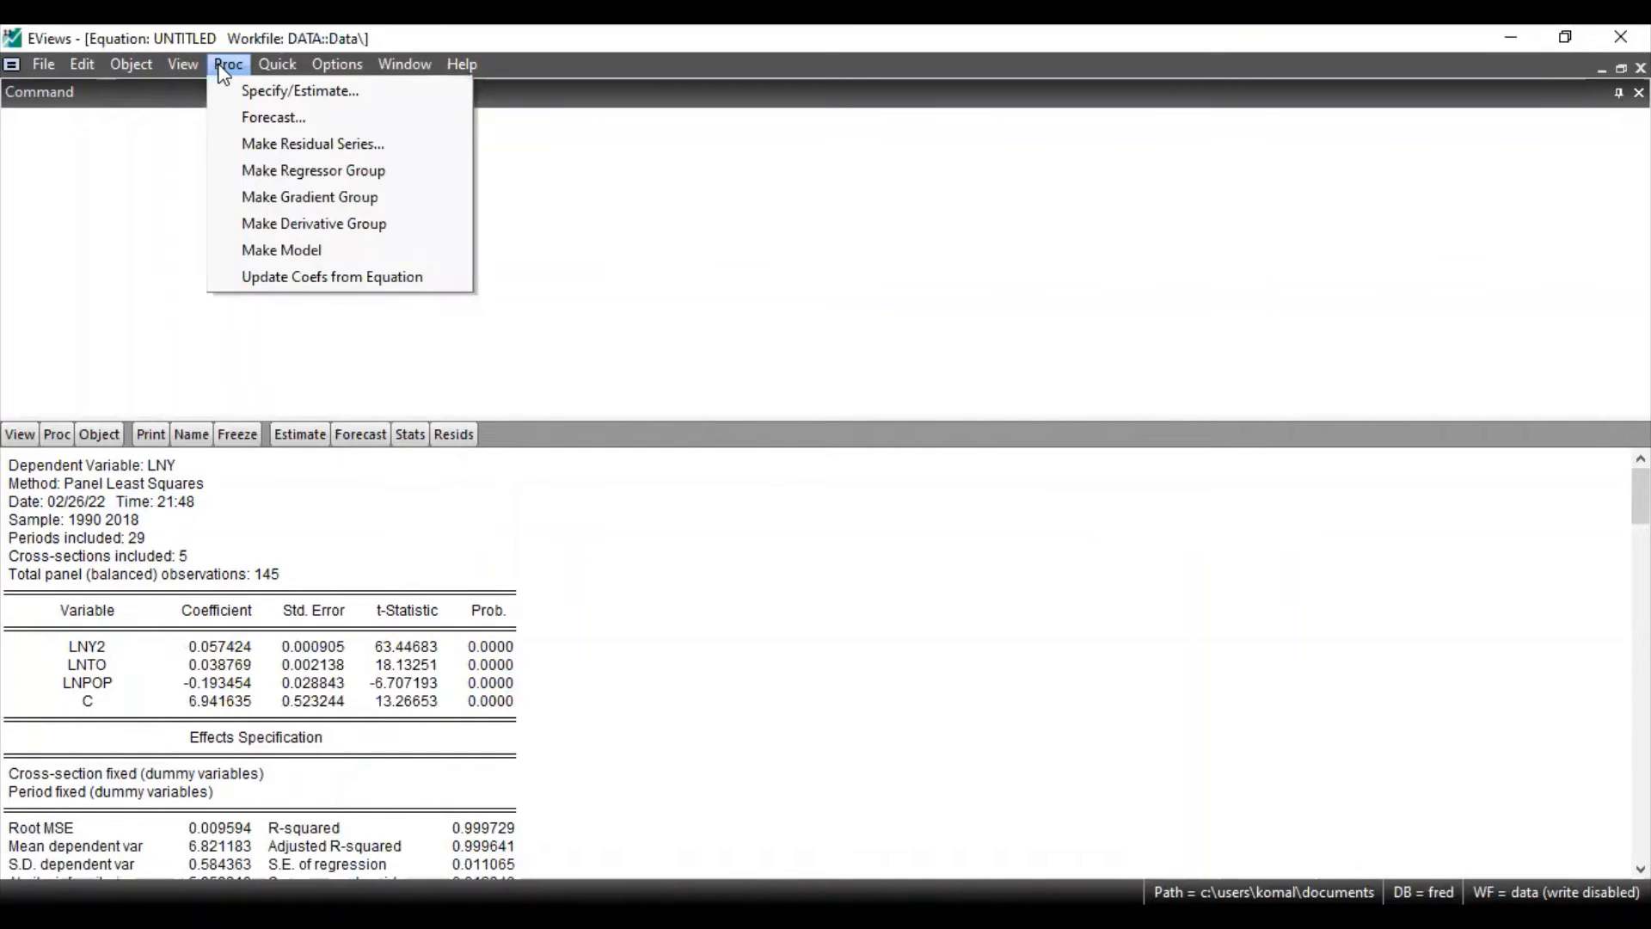
{"action": "left_click", "coordinate": [257, 147]}
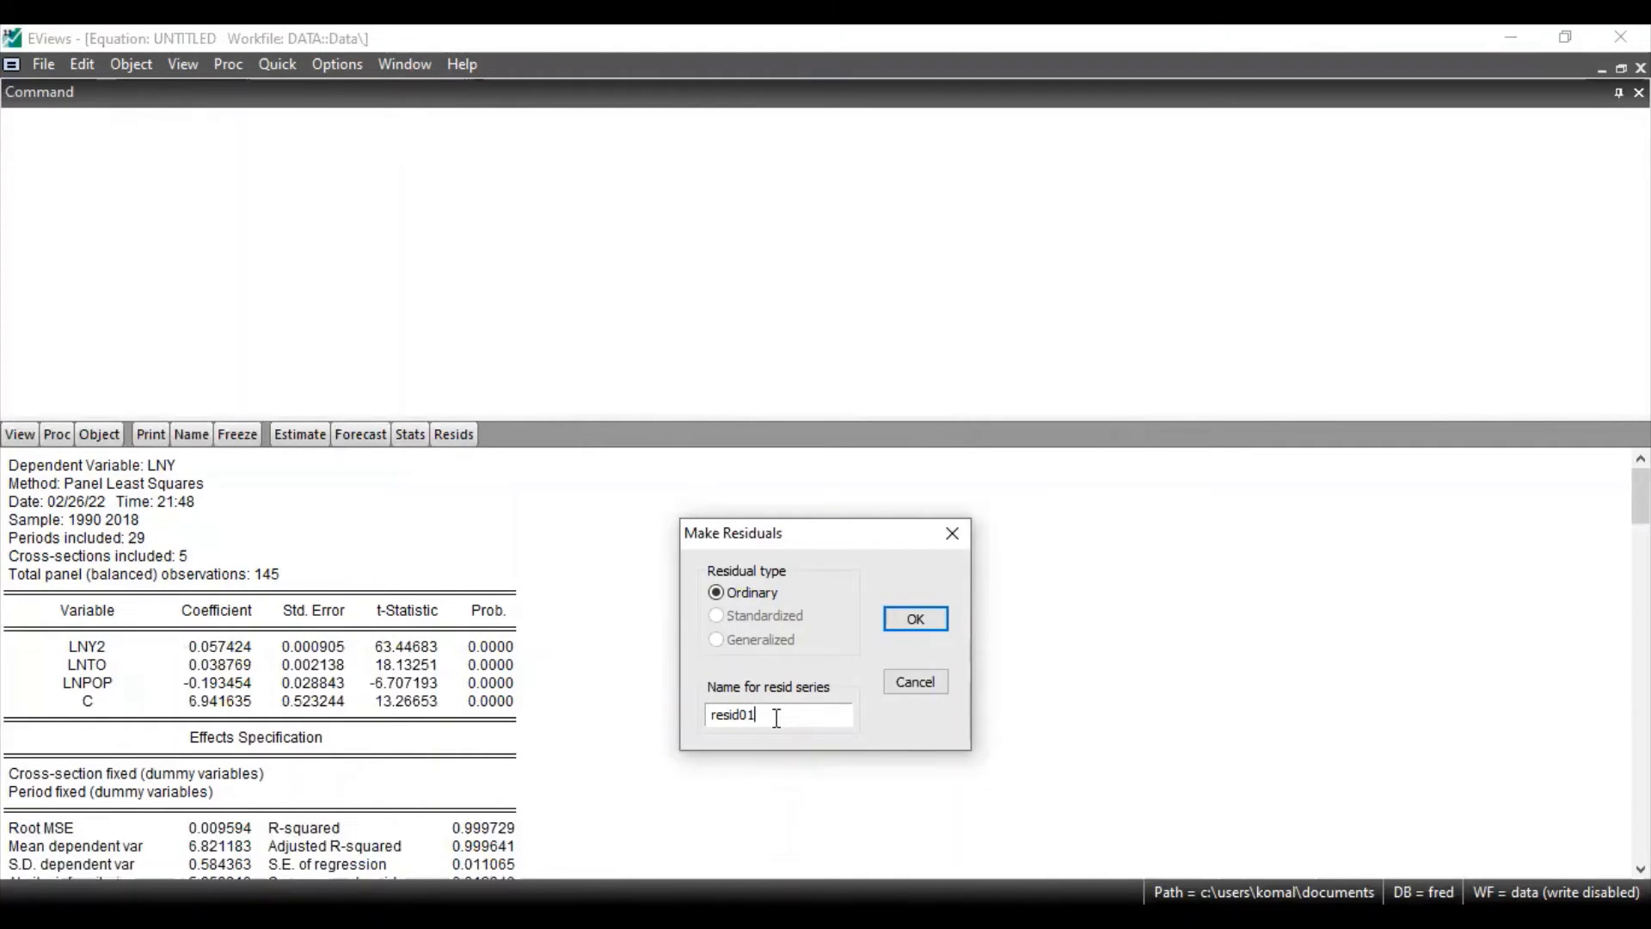
{"action": "key", "text": "BackSpace"}
{"action": "key", "text": "BackSpace"}
{"action": "key", "text": "BackSpace"}
{"action": "key", "text": "BackSpace"}
{"action": "key", "text": "BackSpace"}
{"action": "key", "text": "BackSpace"}
{"action": "key", "text": "BackSpace"}
{"action": "type", "text": "res_1lnY"}
{"action": "left_click", "coordinate": [917, 620]}
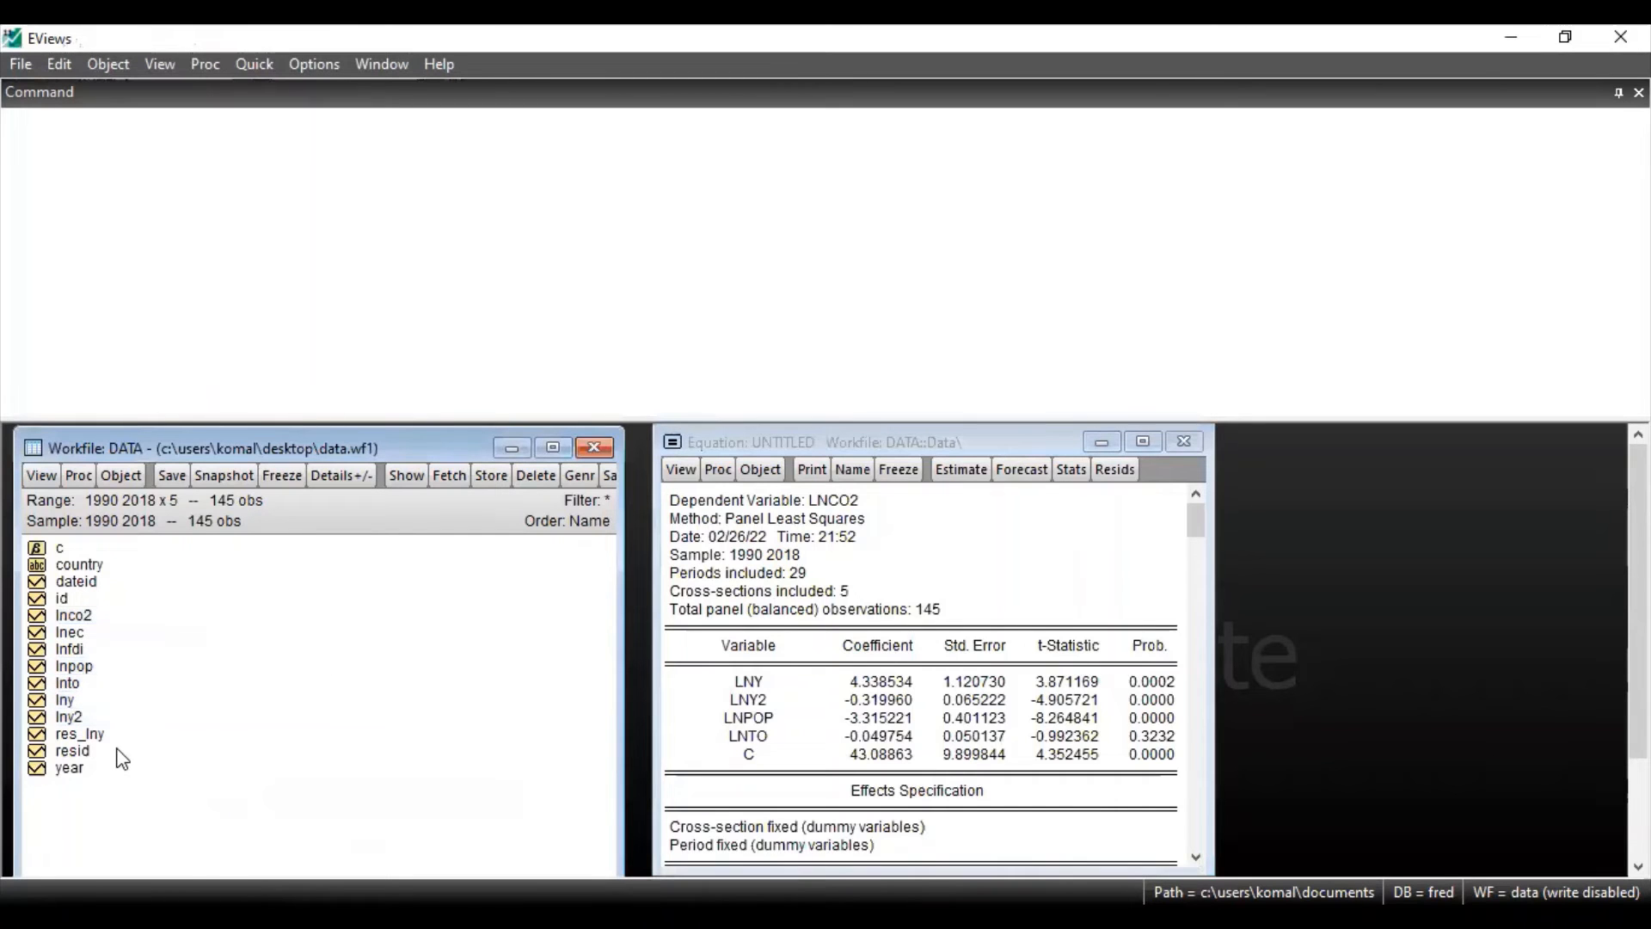
Add the residual series res_lny after lny in the lnco2 equation's specification
{"action": "left_click", "coordinate": [89, 738]}
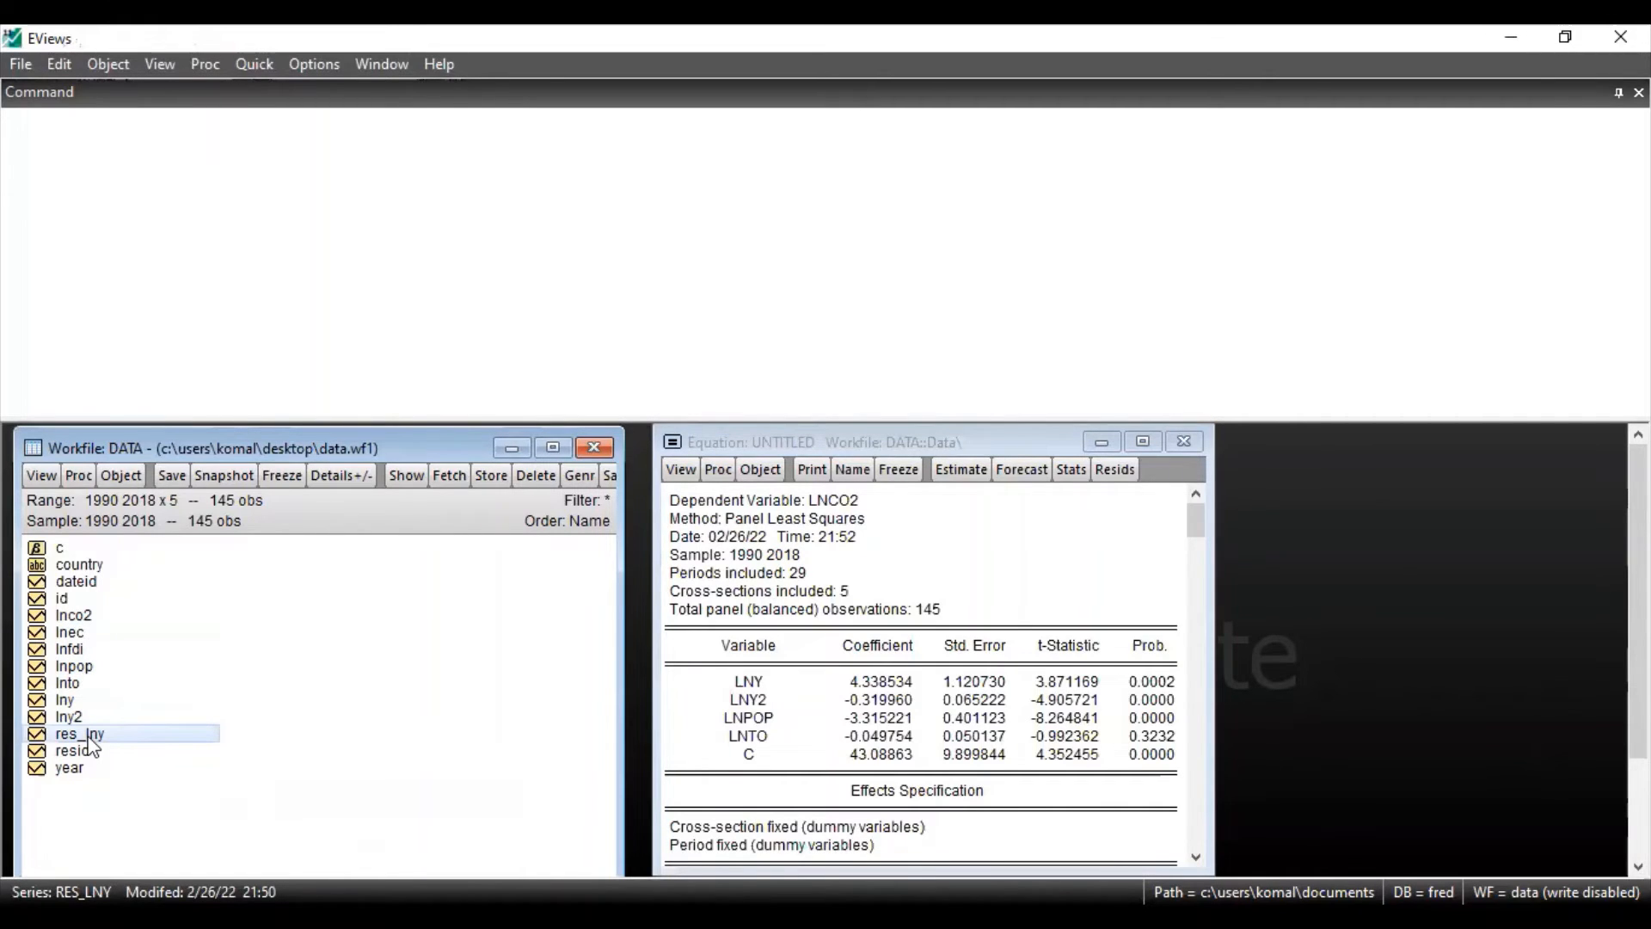
{"action": "left_click", "coordinate": [961, 470]}
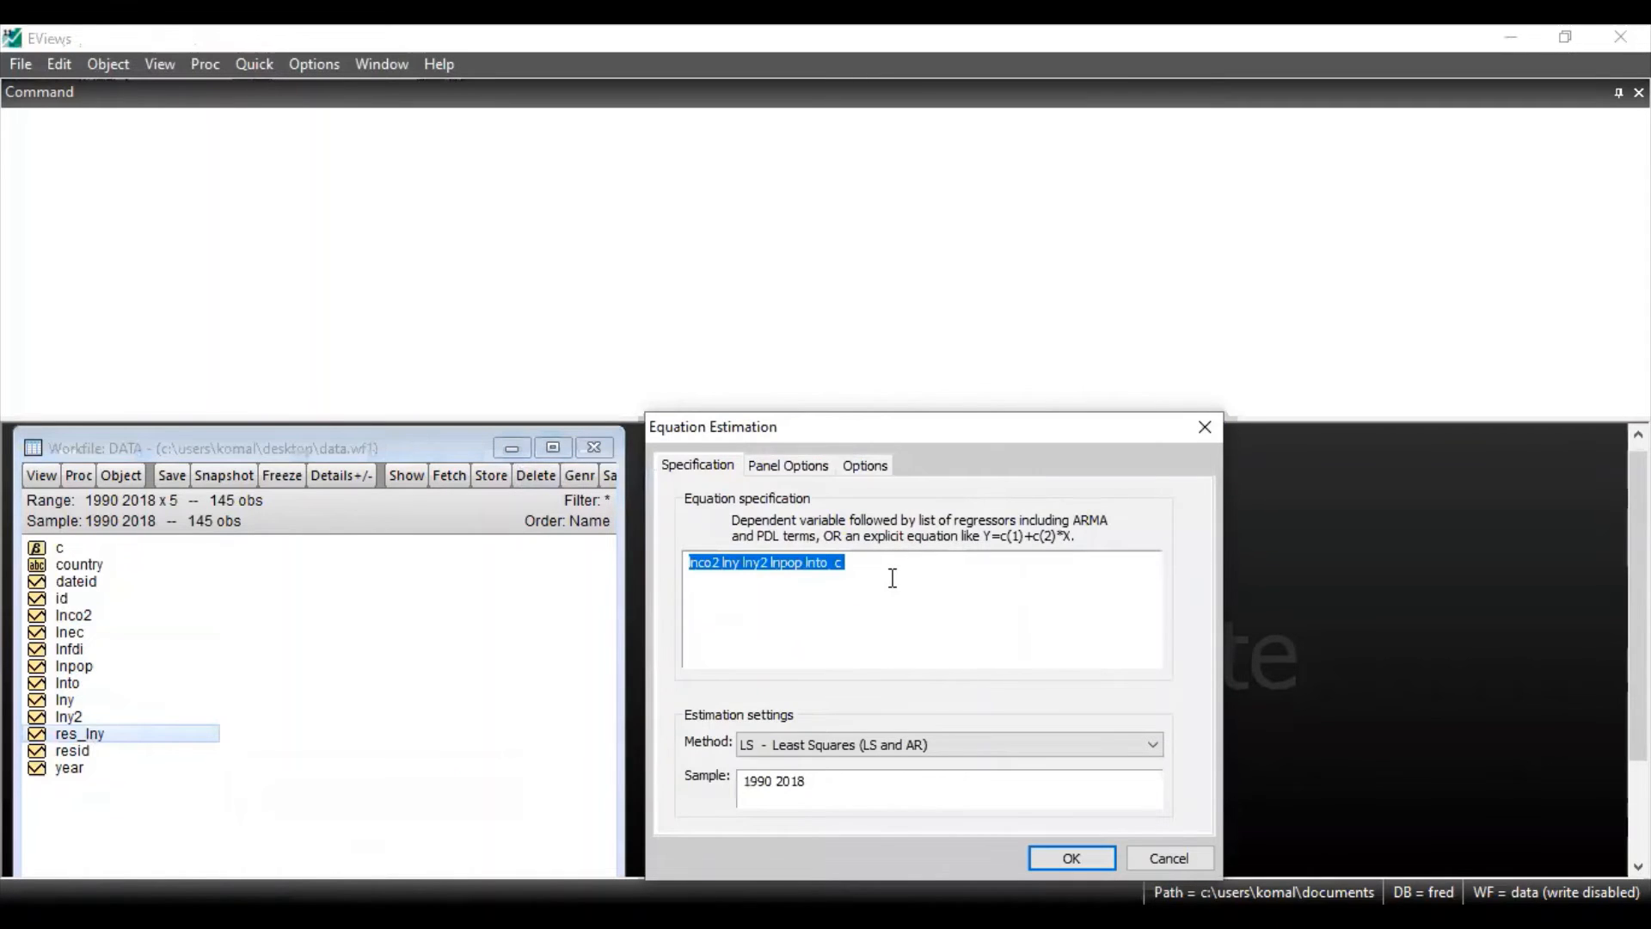
{"action": "left_click", "coordinate": [716, 568]}
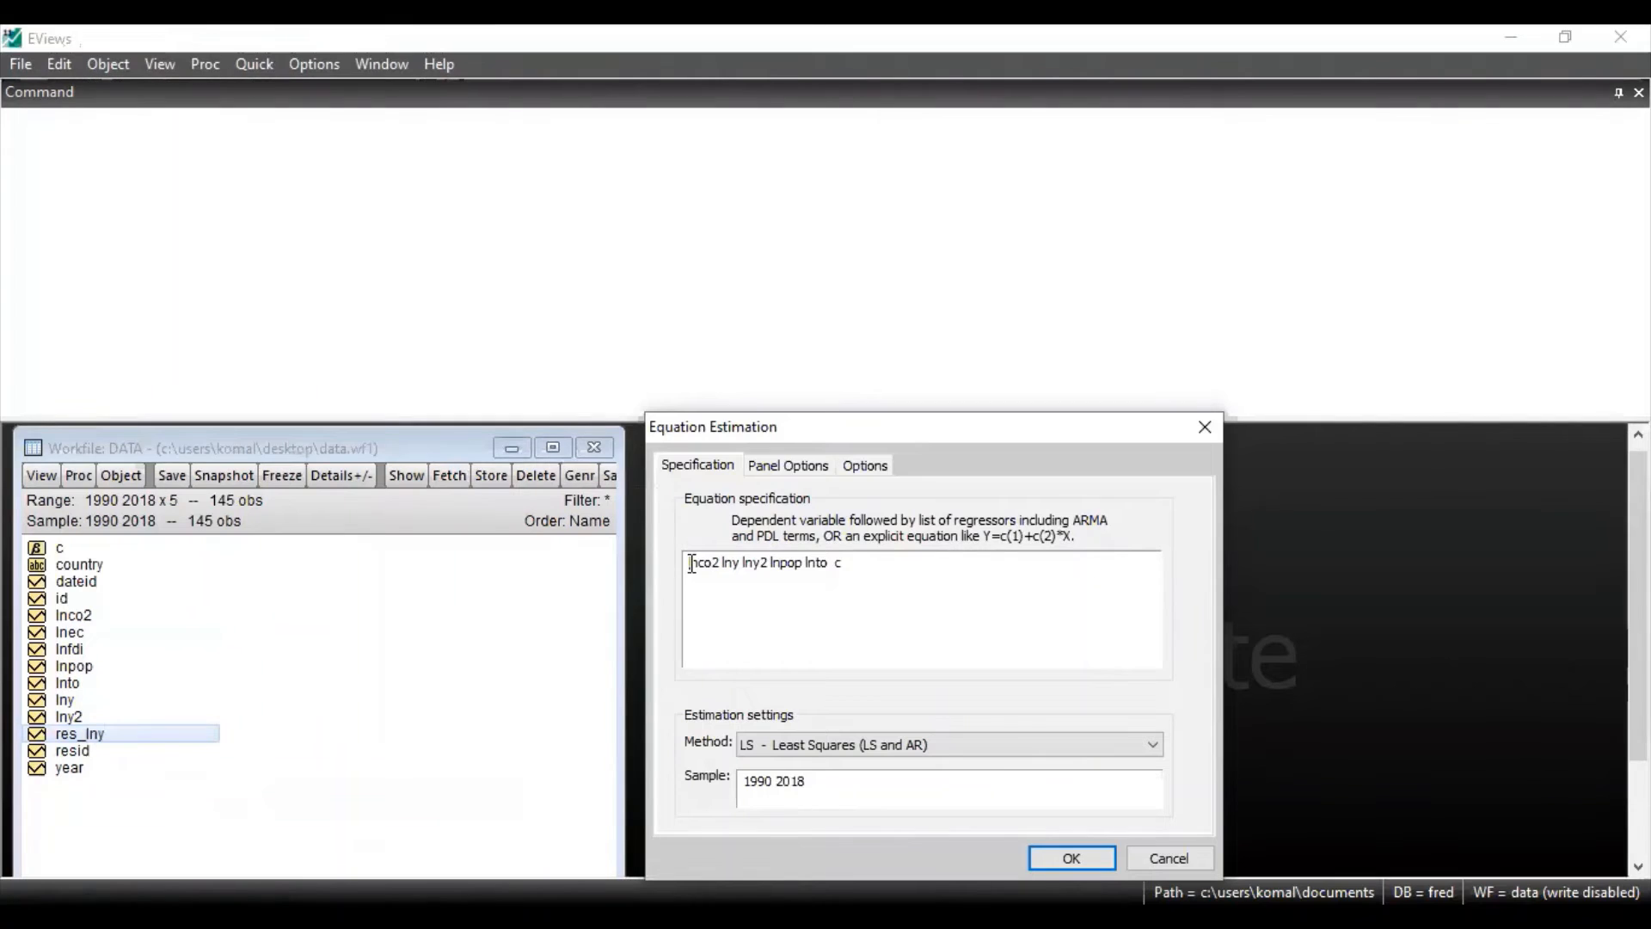
{"action": "left_click_drag", "start_coordinate": [692, 563], "coordinate": [850, 562]}
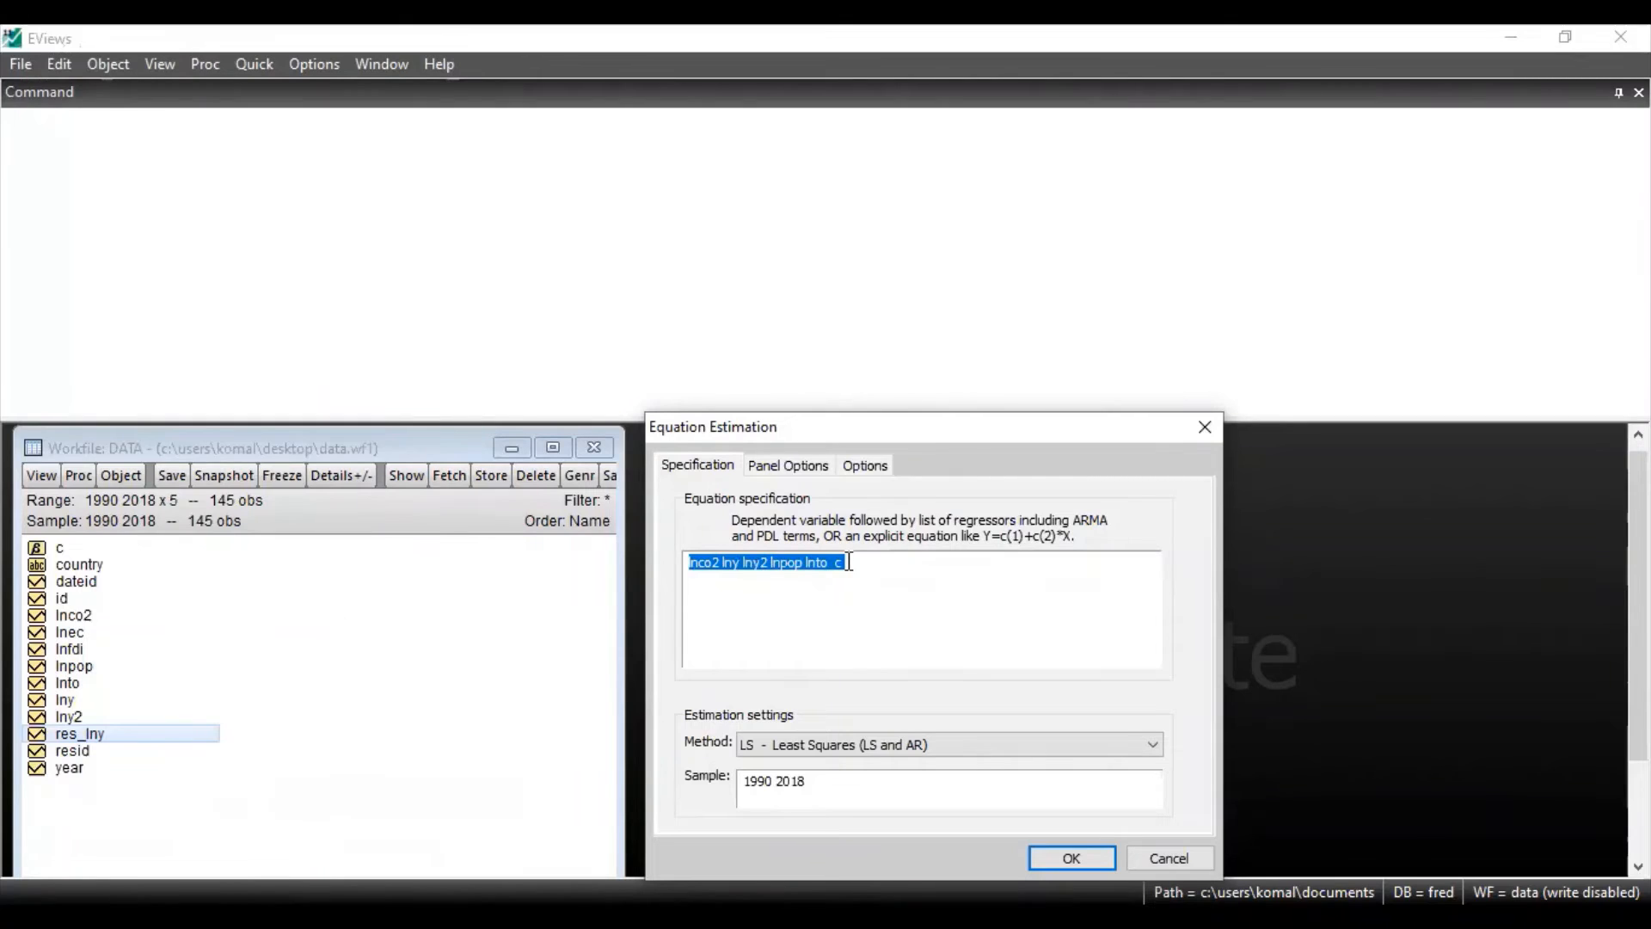
{"action": "left_click", "coordinate": [849, 563]}
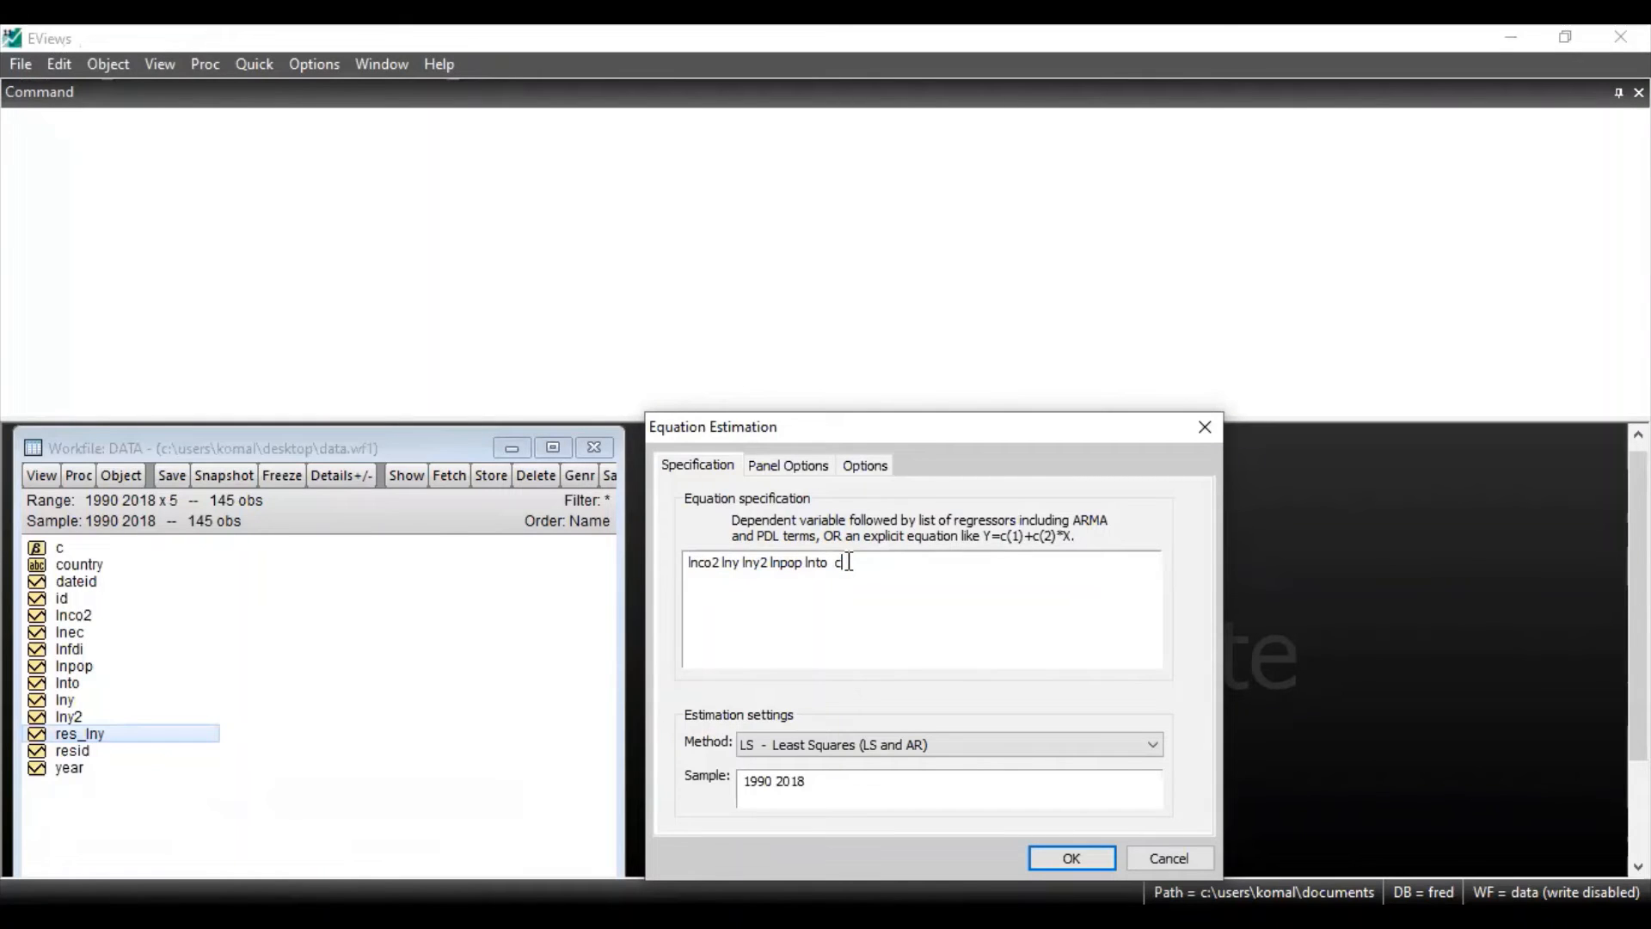
{"action": "left_click", "coordinate": [740, 568]}
{"action": "type", "text": "RES"}
{"action": "key", "text": "BackSpace"}
{"action": "key", "text": "BackSpace"}
{"action": "key", "text": "BackSpace"}
{"action": "type", "text": "res_"}
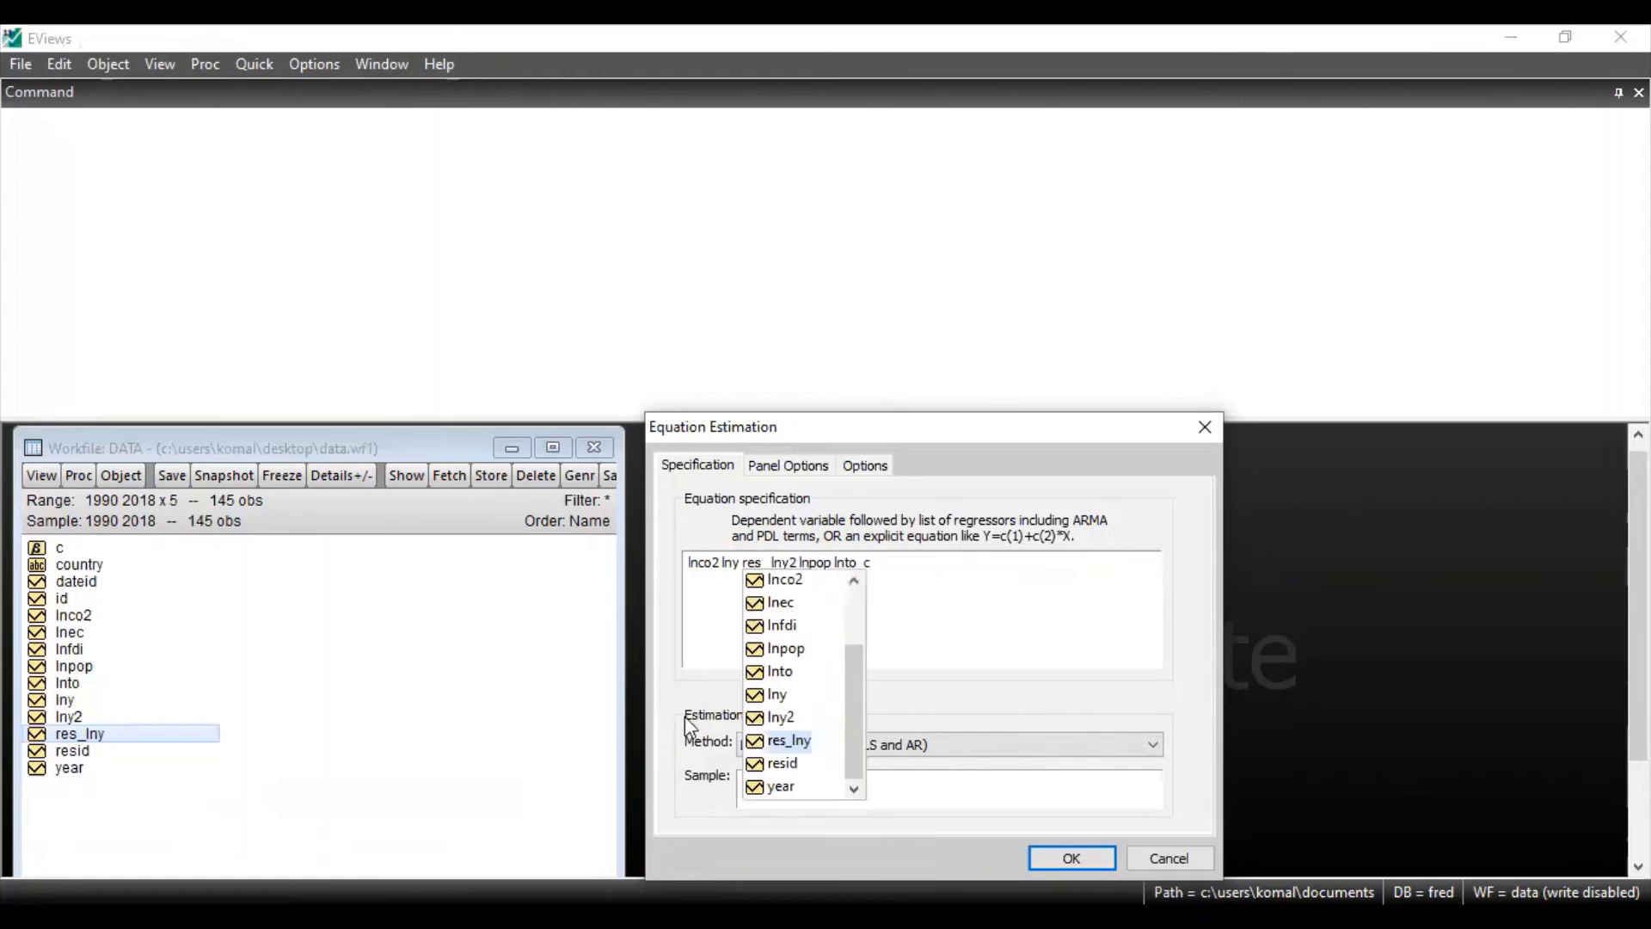
{"action": "left_click", "coordinate": [780, 741]}
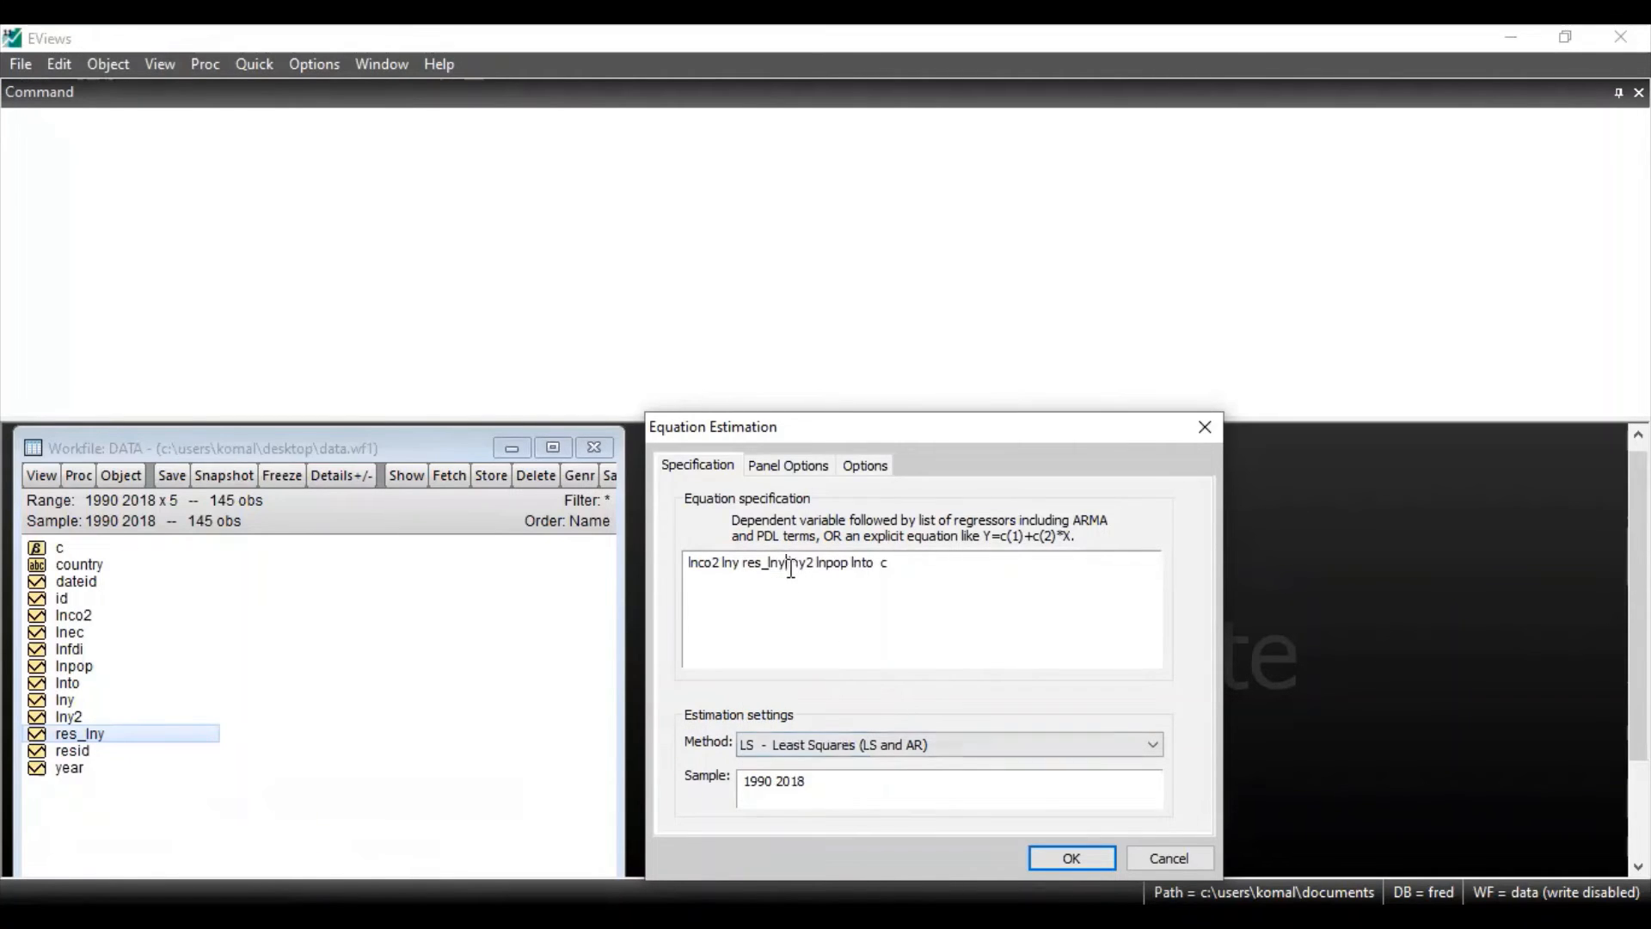
Delete the regressor lny from the lnco2 specification, leaving res_lny in its place, and re-estimate the equation
{"action": "right_click", "coordinate": [736, 571]}
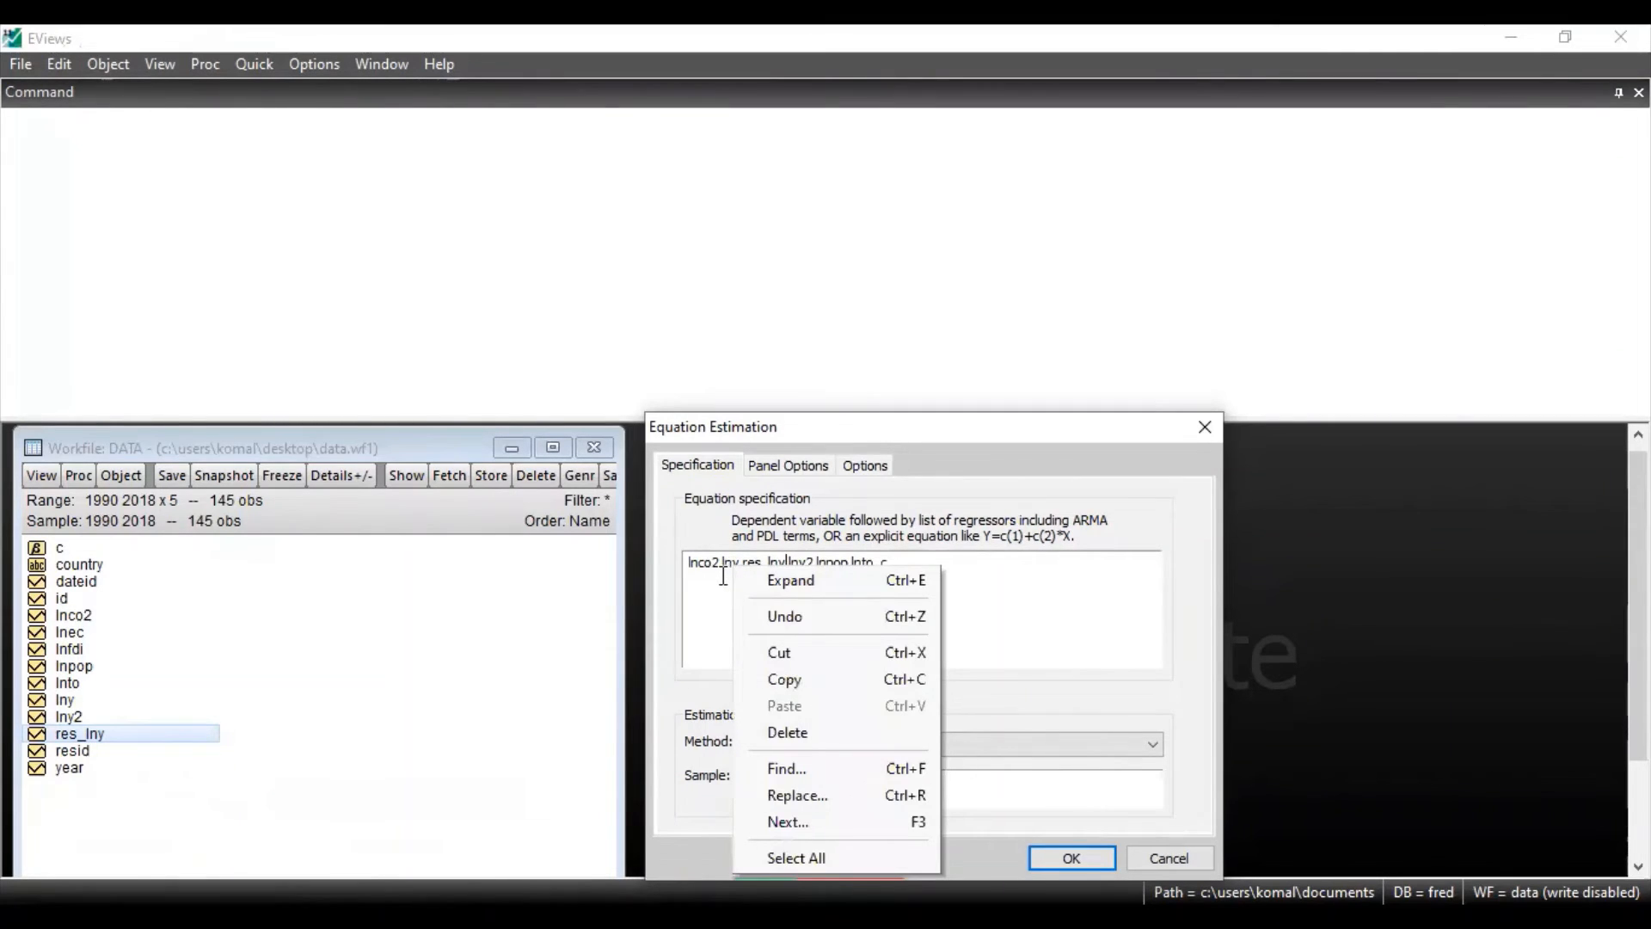
{"action": "left_click", "coordinate": [723, 575]}
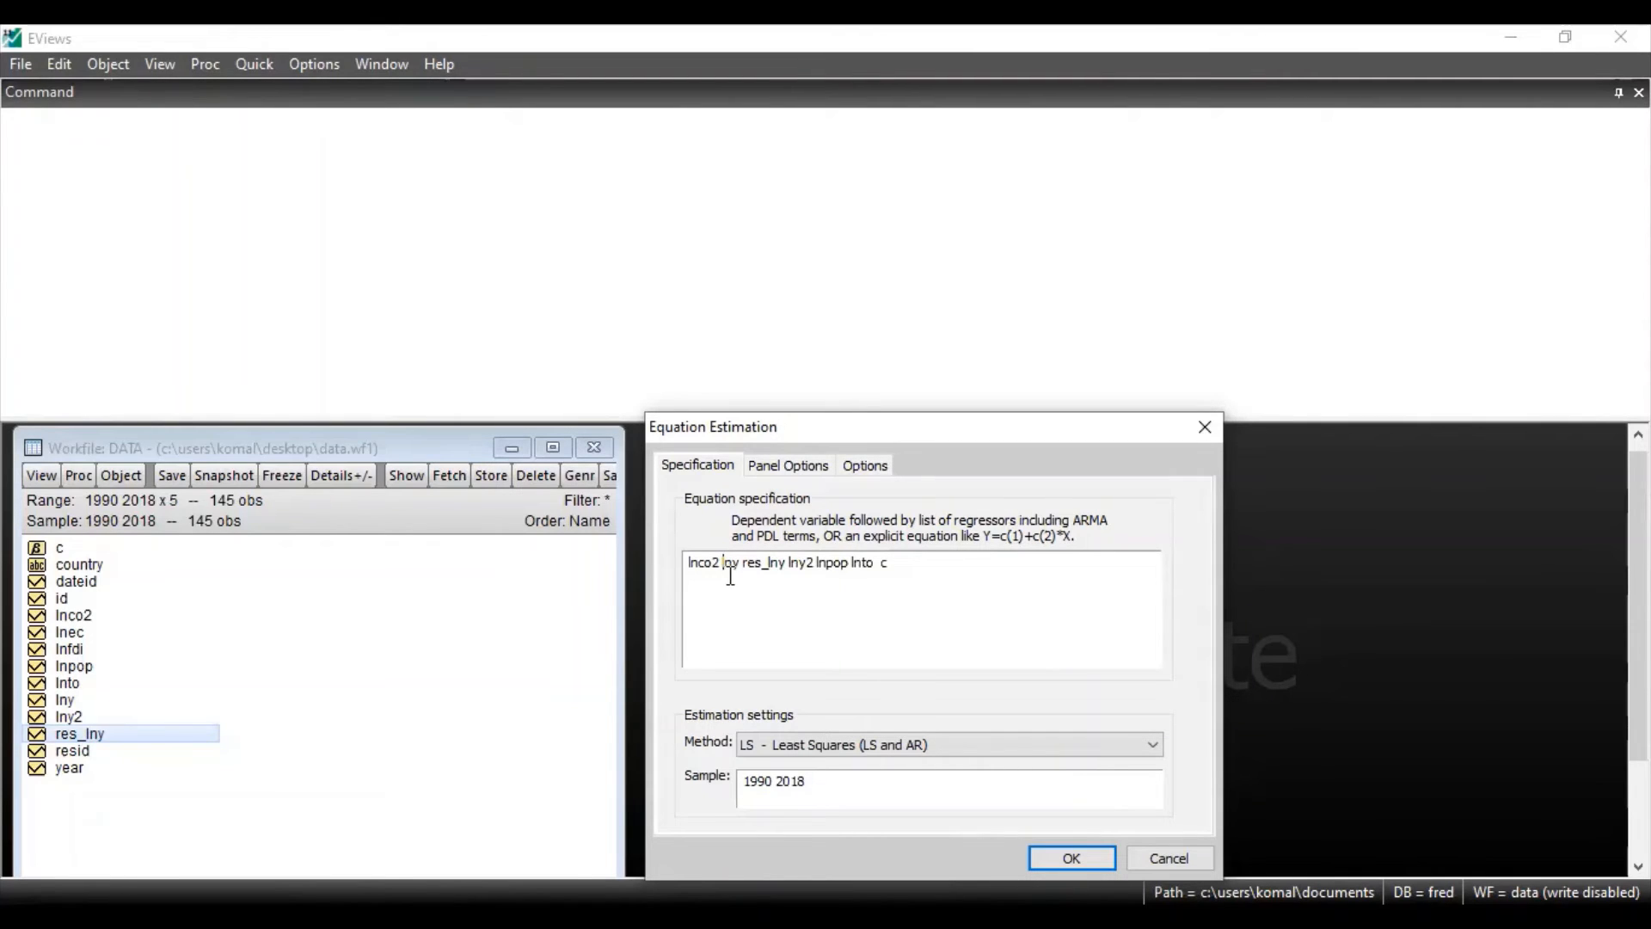
{"action": "key", "text": "BackSpace"}
{"action": "key", "text": "BackSpace"}
{"action": "key", "text": "BackSpace"}
{"action": "key", "text": "BackSpace"}
{"action": "left_click", "coordinate": [1073, 859]}
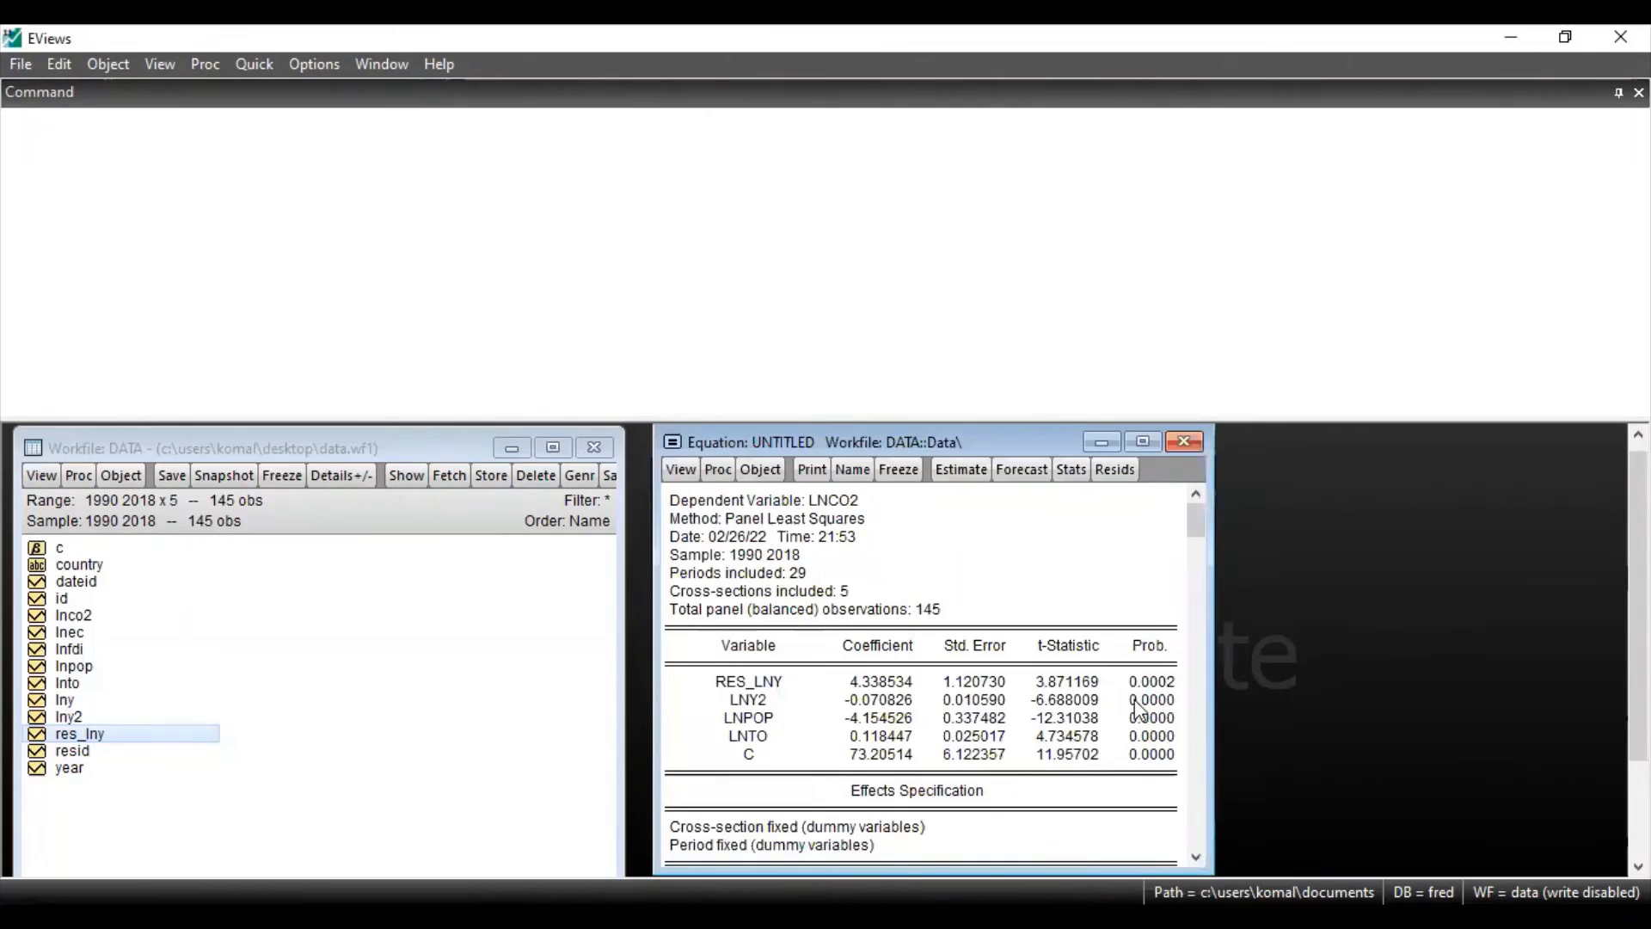